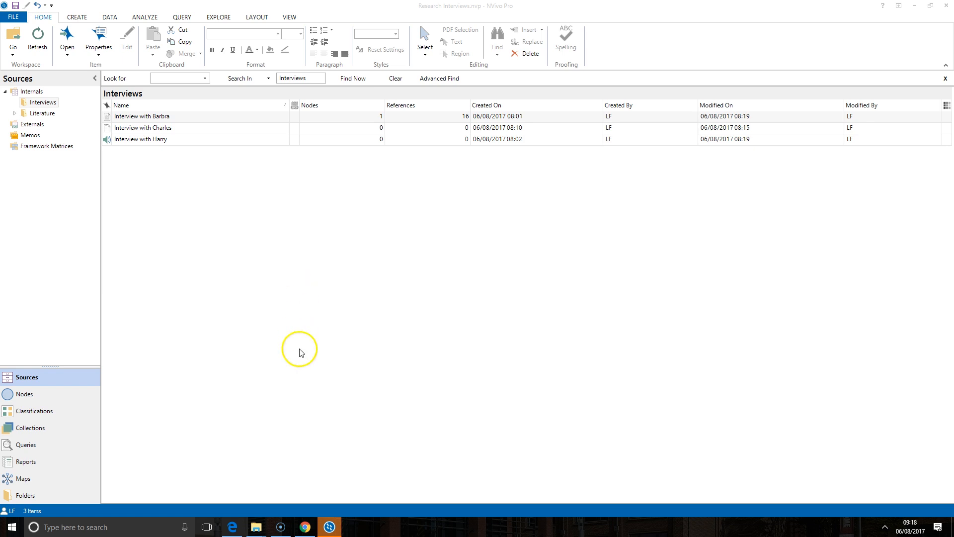
Switch to Chrome to view the library catalogue record for "The coding manual for qualitative researchers", and return to NVivo
click(305, 525)
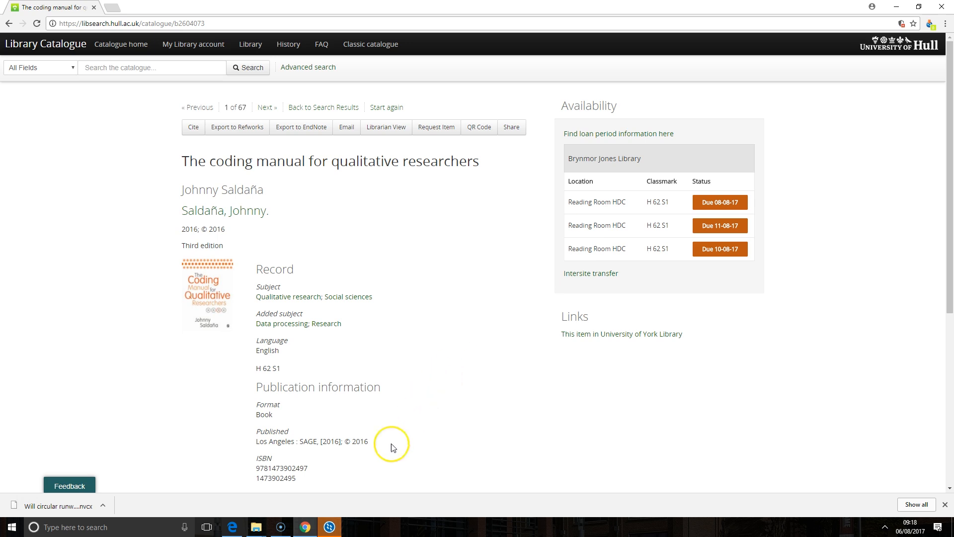
click(334, 525)
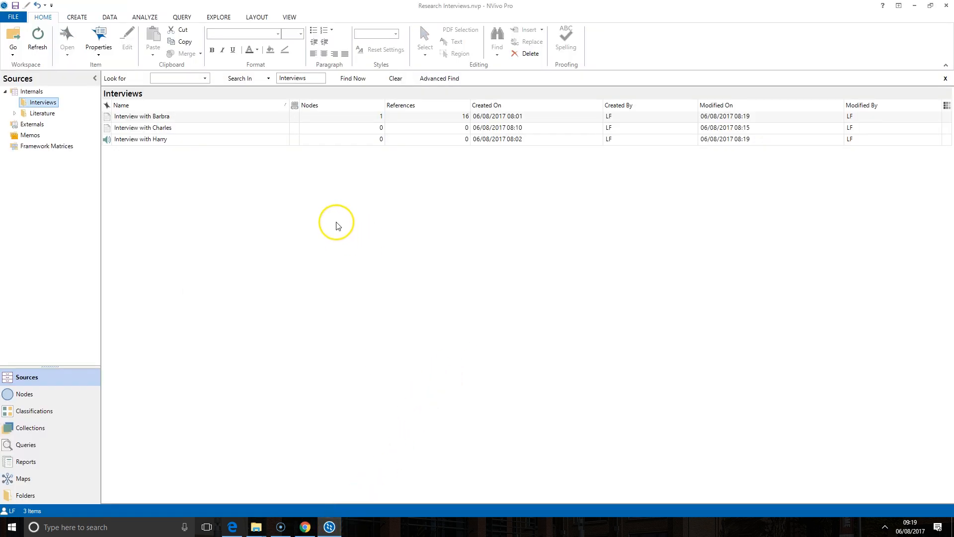
Open the second interview transcript in the Interviews folder at the answer about missing the salt water
click(164, 128)
double_click(163, 128)
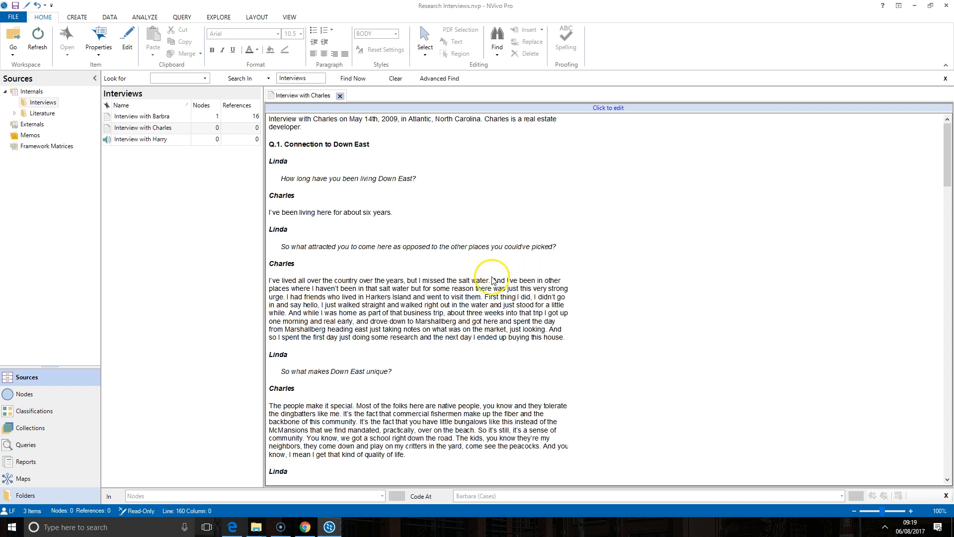
scroll(353, 290, down, 3)
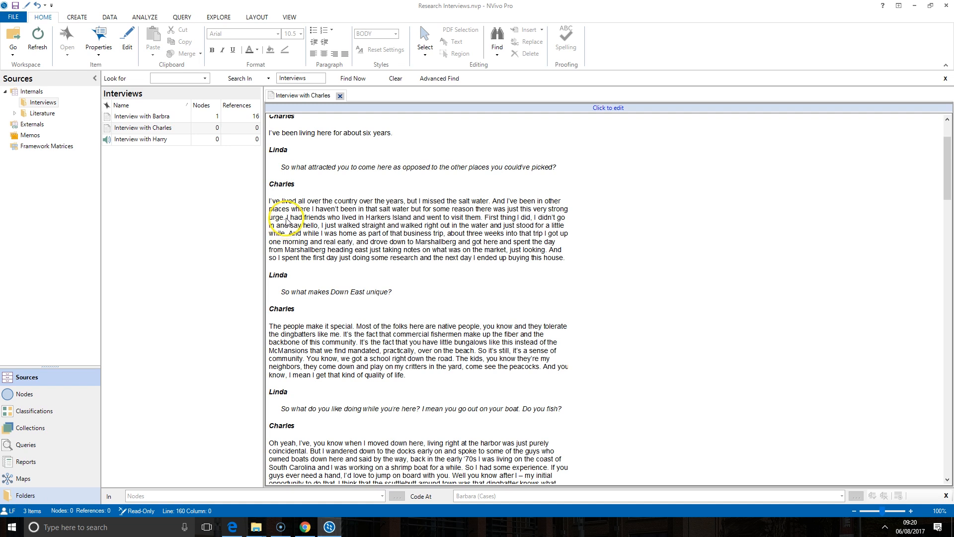
Code the passage from "I've lived all over the country" to "this very strong urge" at a new node named Salt Water
drag(287, 220, 263, 197)
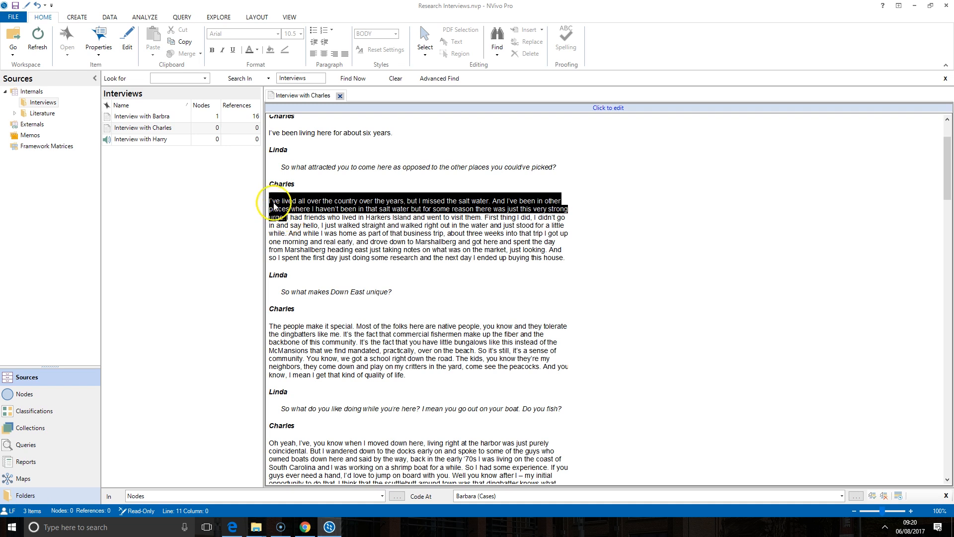
right_click(306, 205)
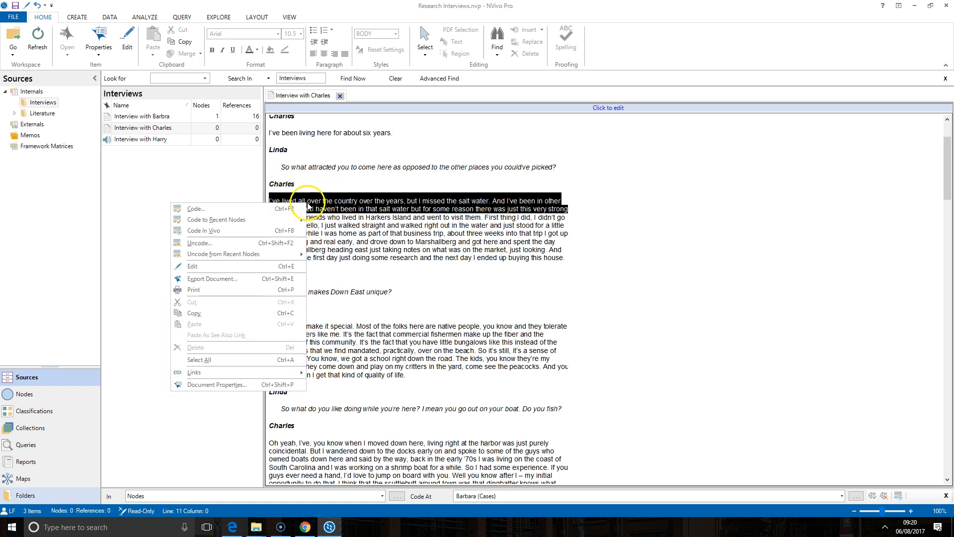
click(261, 209)
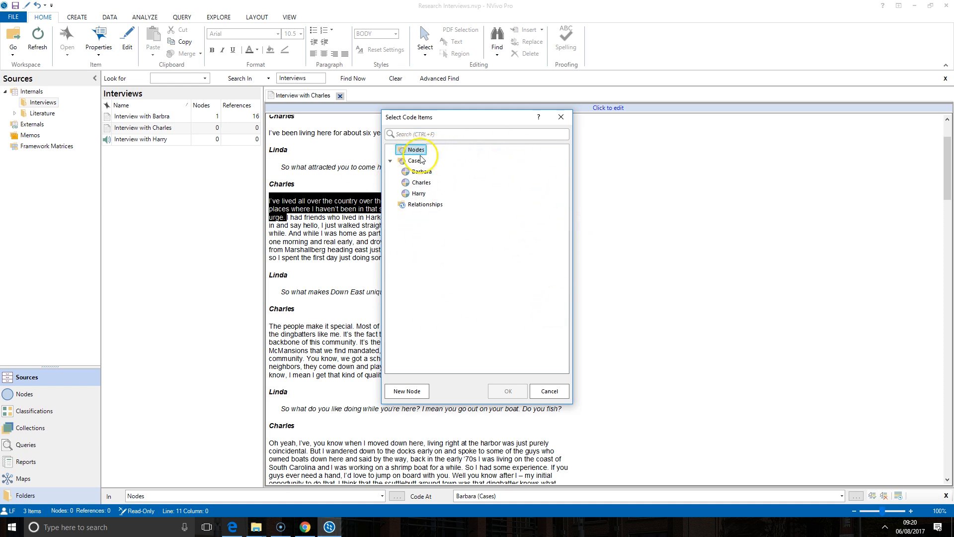
click(419, 392)
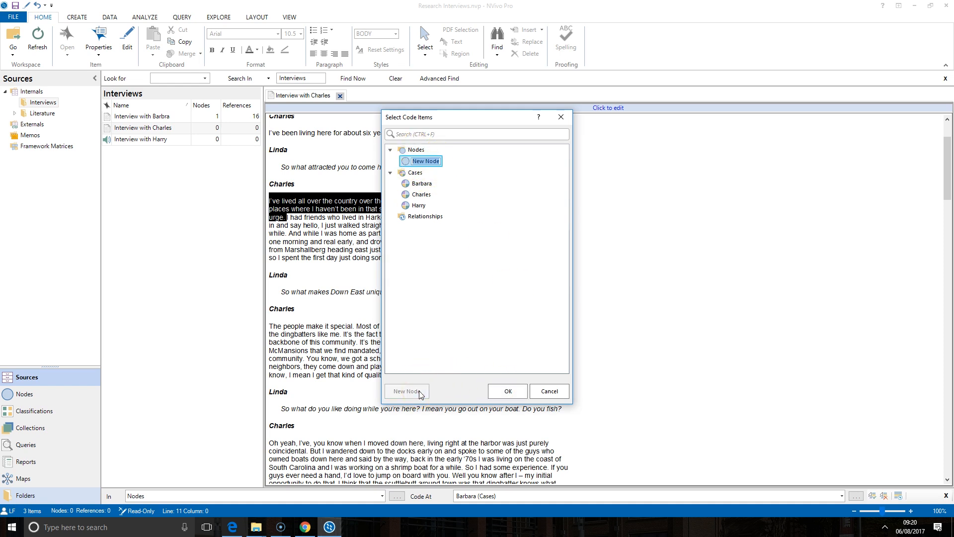
text(A)
text(al)
text(t Water)
key(Return)
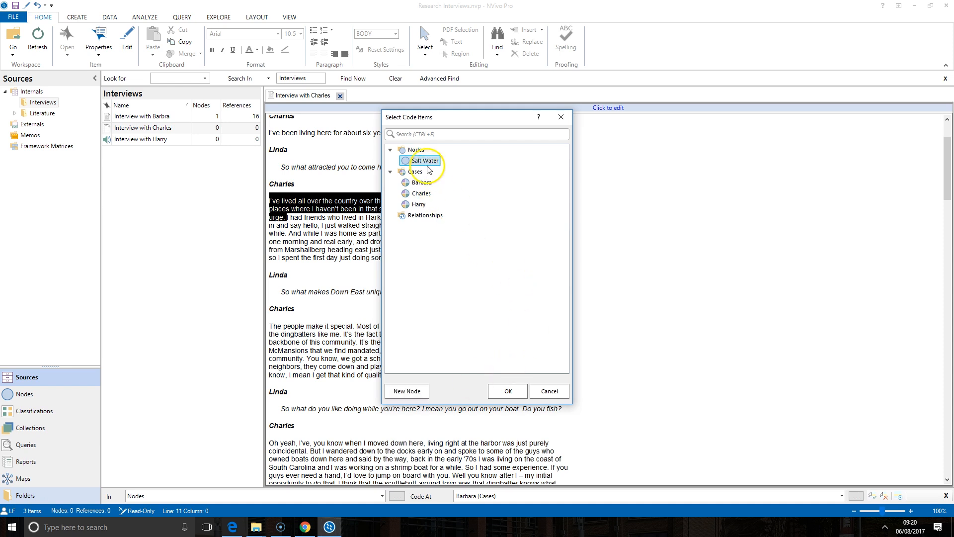
click(506, 390)
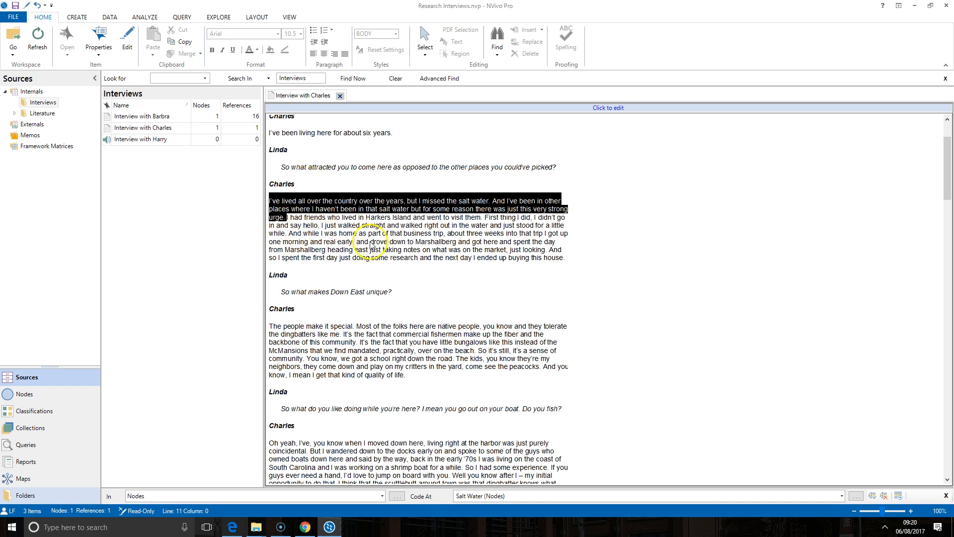
Close the transcript, open the Salt Water node, and open the source interview of its coded reference
click(339, 96)
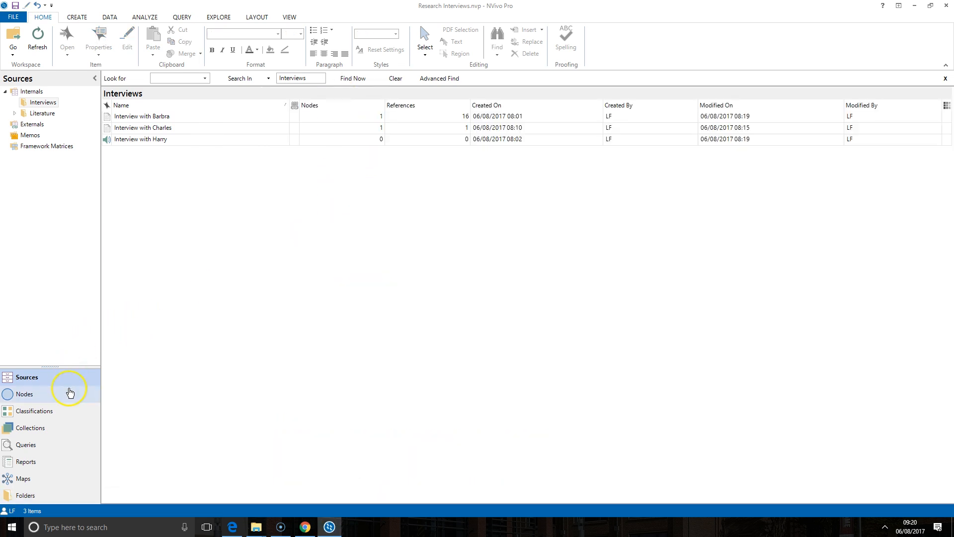
click(68, 392)
click(29, 92)
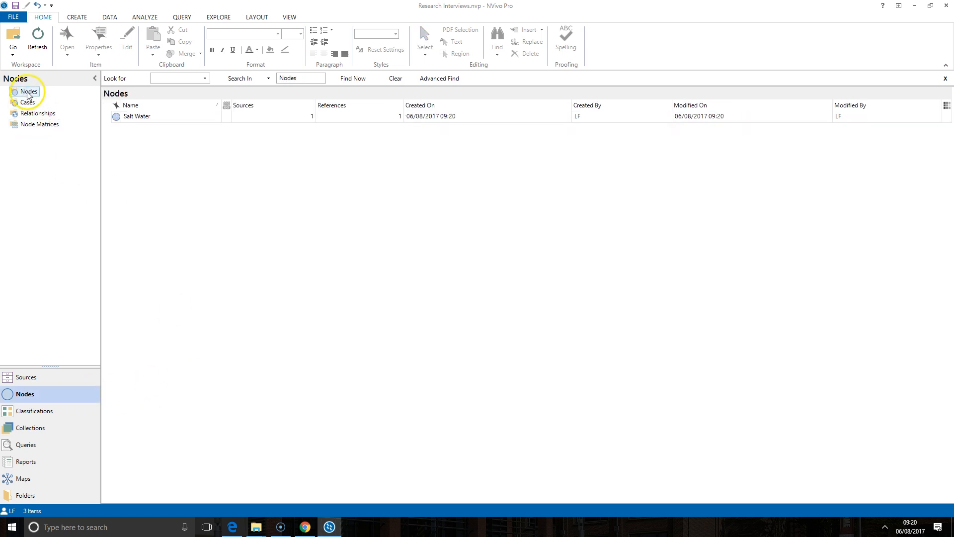
click(201, 118)
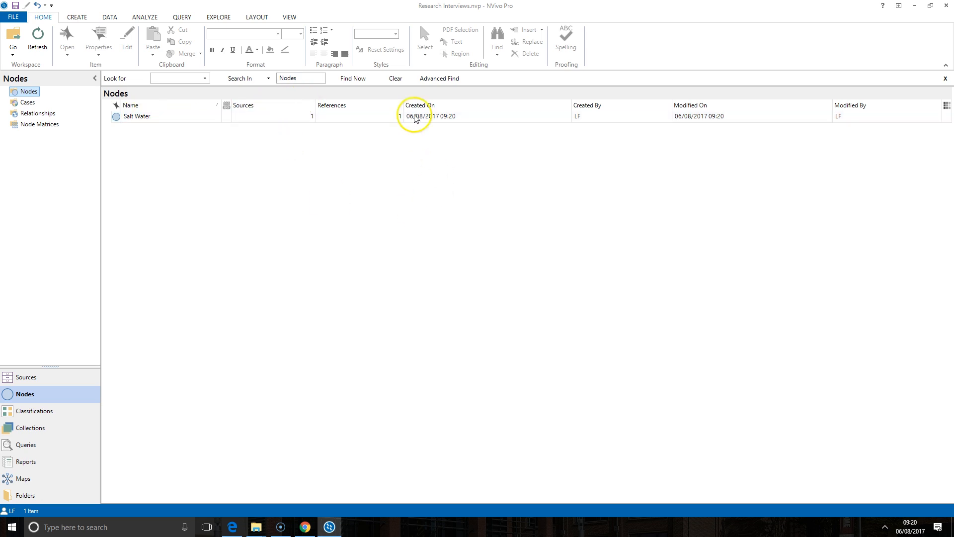
click(184, 119)
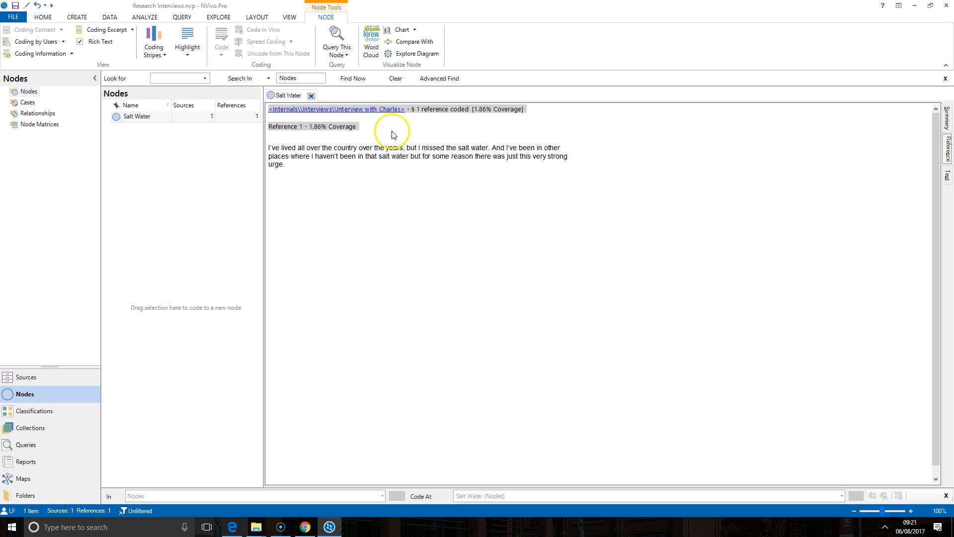
click(478, 229)
double_click(478, 230)
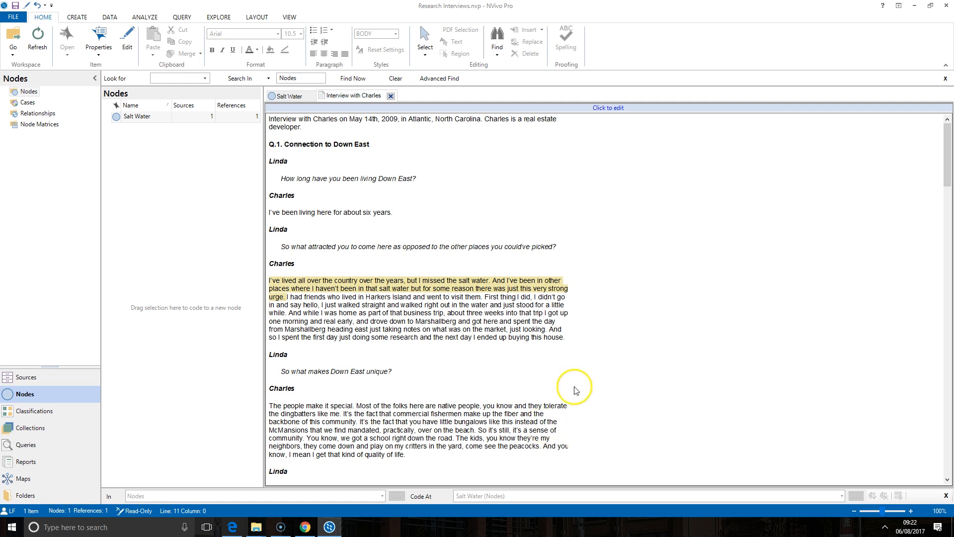
Code the passage from "First thing I did" to "just stood for a little while" at the existing Salt Water node
click(28, 92)
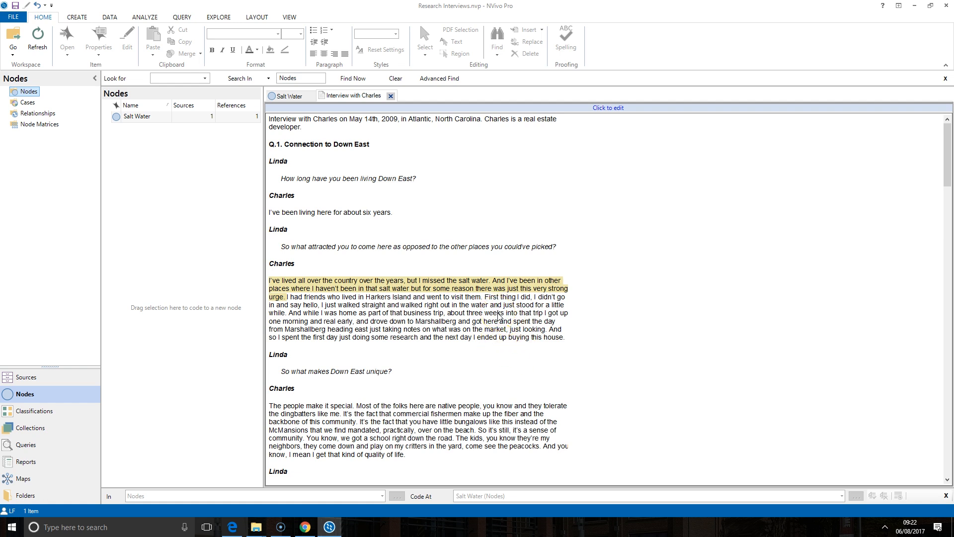
drag(485, 297, 289, 319)
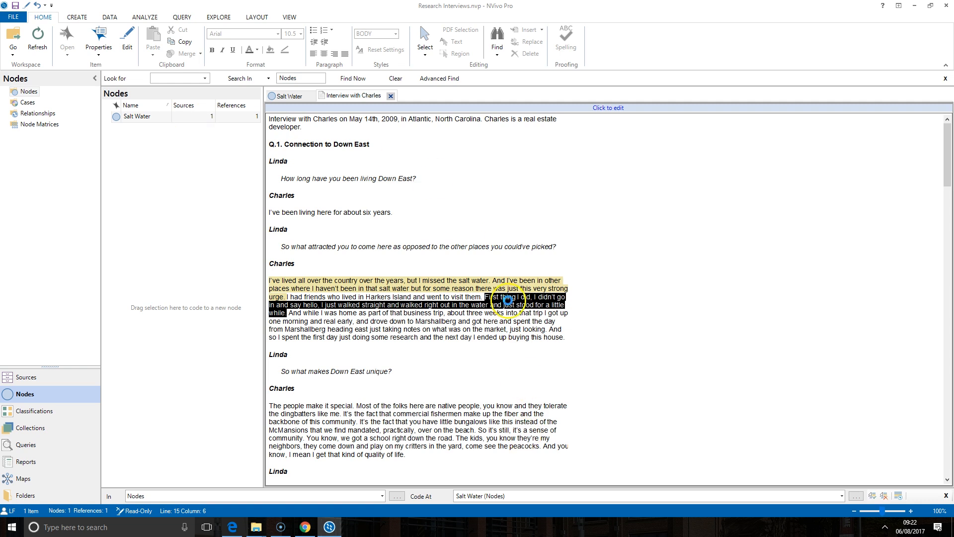
drag(508, 300, 191, 122)
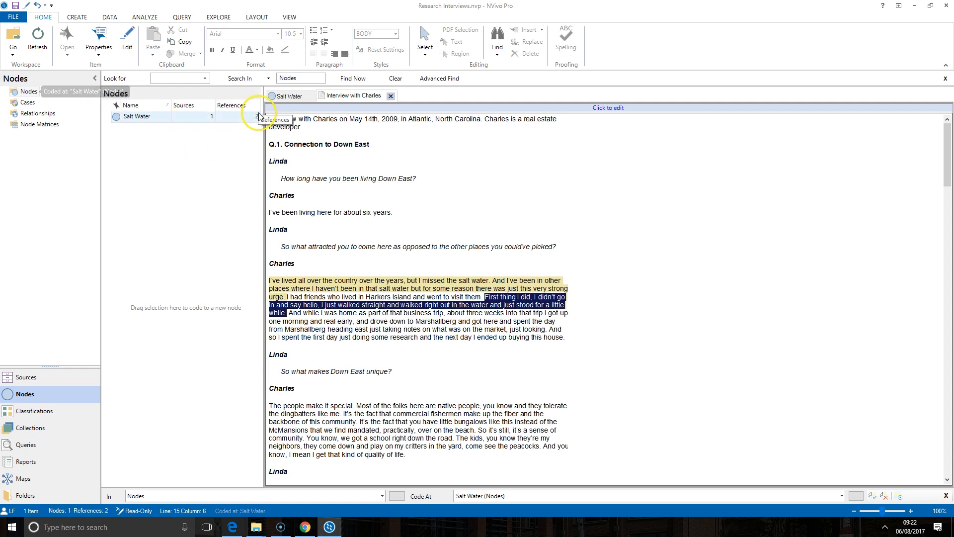
click(440, 376)
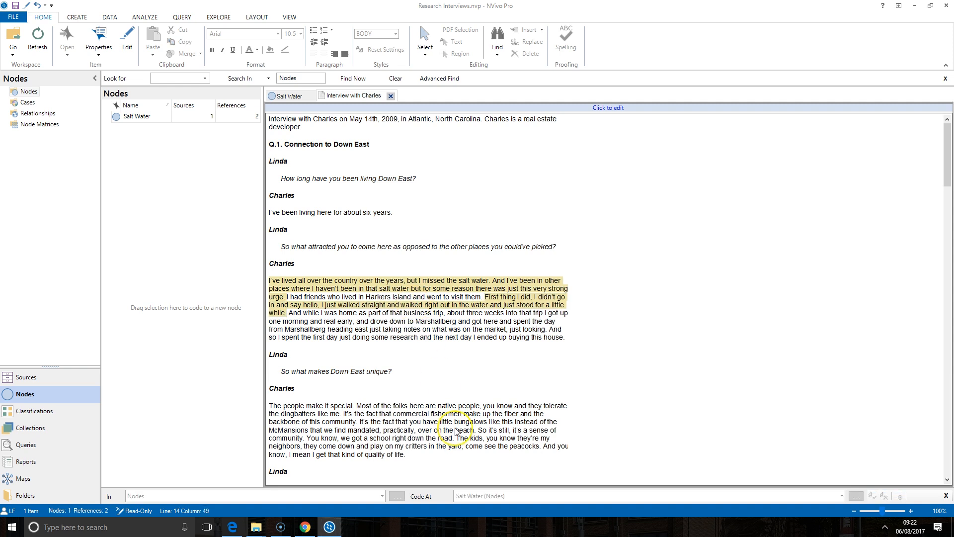
Code the sentence "And so I've been exposed to all the different kinds of commercial fishing" at a new node named Commercial Fishing
click(460, 360)
scroll(461, 364, down, 10)
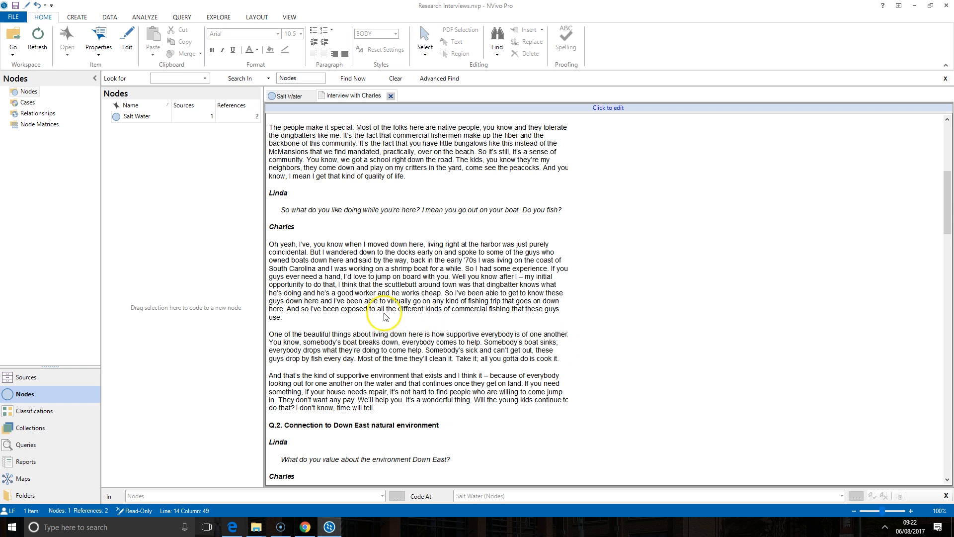
drag(287, 309, 292, 322)
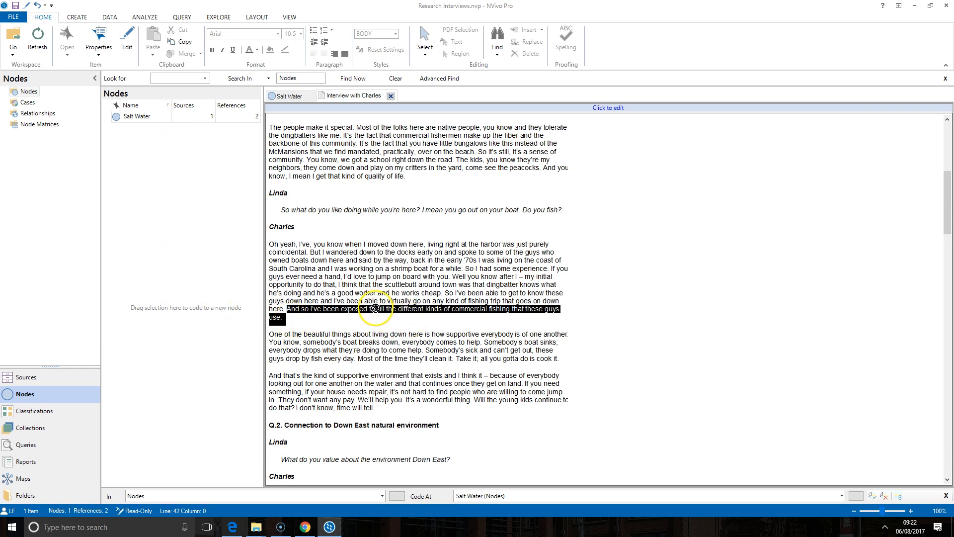
drag(471, 329, 190, 341)
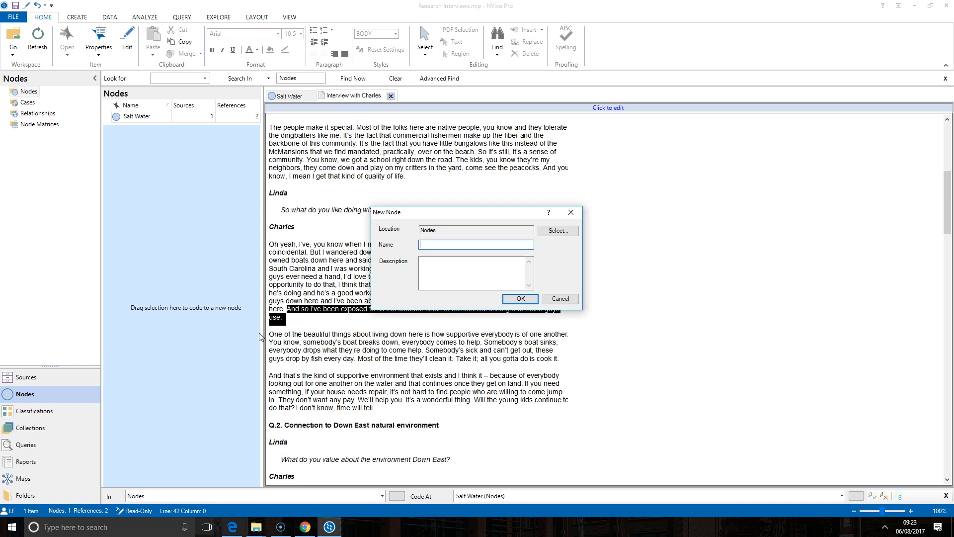
drag(426, 212, 426, 192)
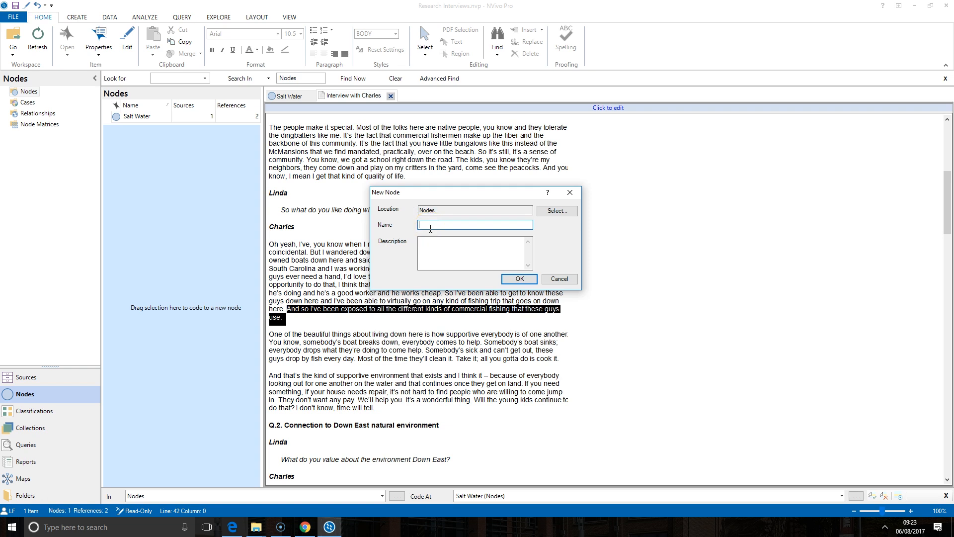
text(mmercial Fishing)
click(520, 278)
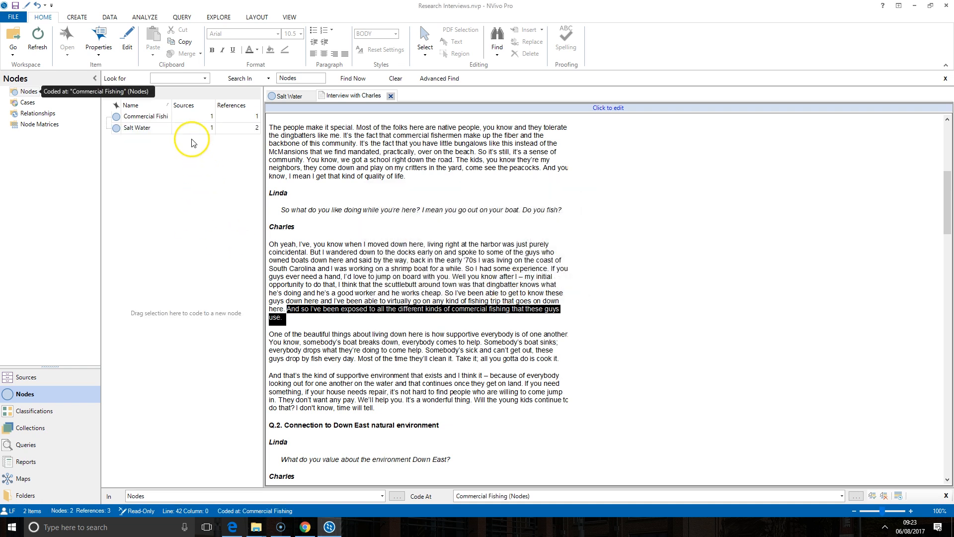
click(153, 118)
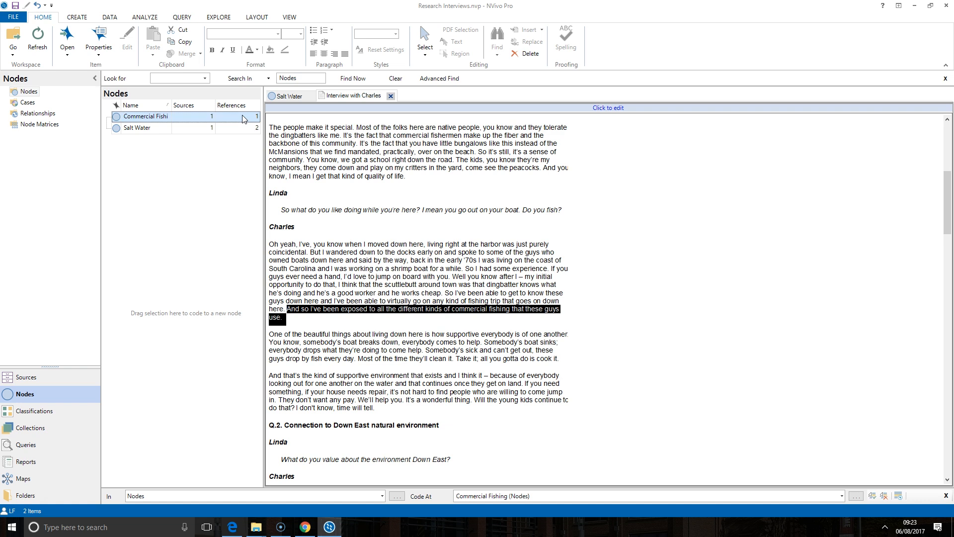
click(460, 320)
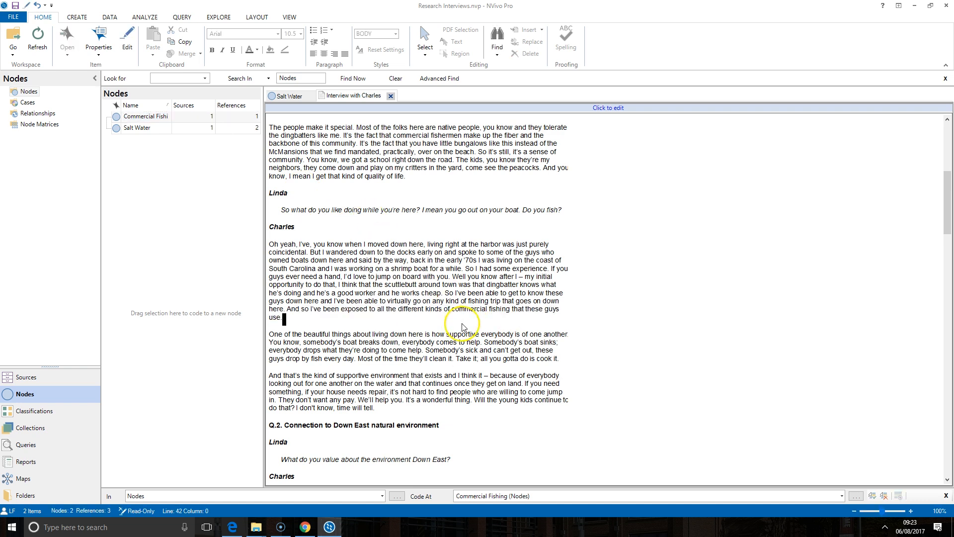
click(289, 309)
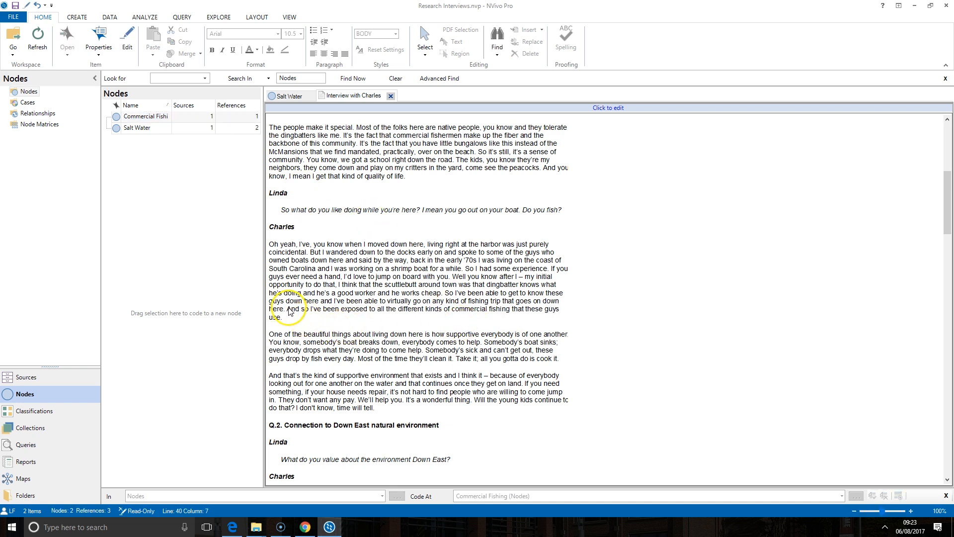
drag(289, 309, 296, 315)
right_click(296, 314)
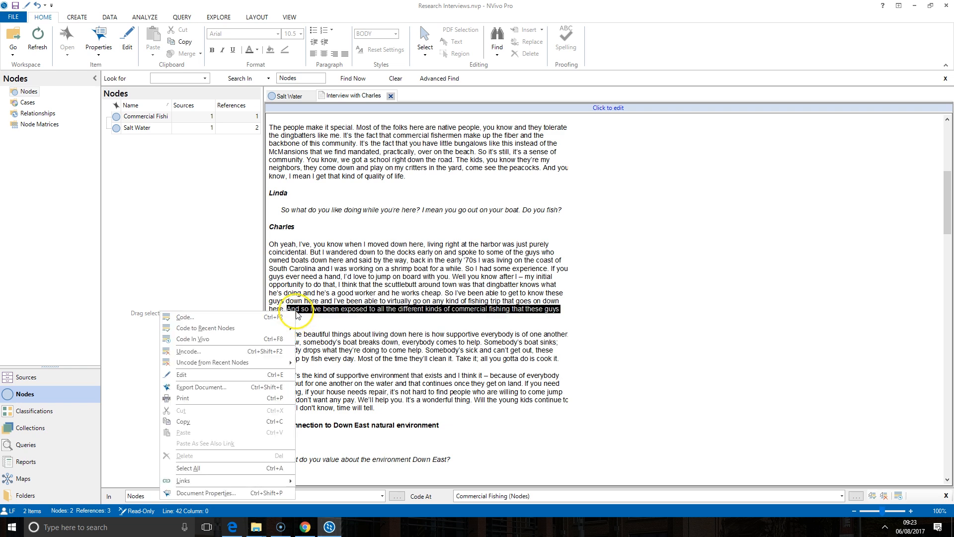
click(391, 276)
Close the open interview and the Salt Water node, and return to the node list in NVivo
click(391, 96)
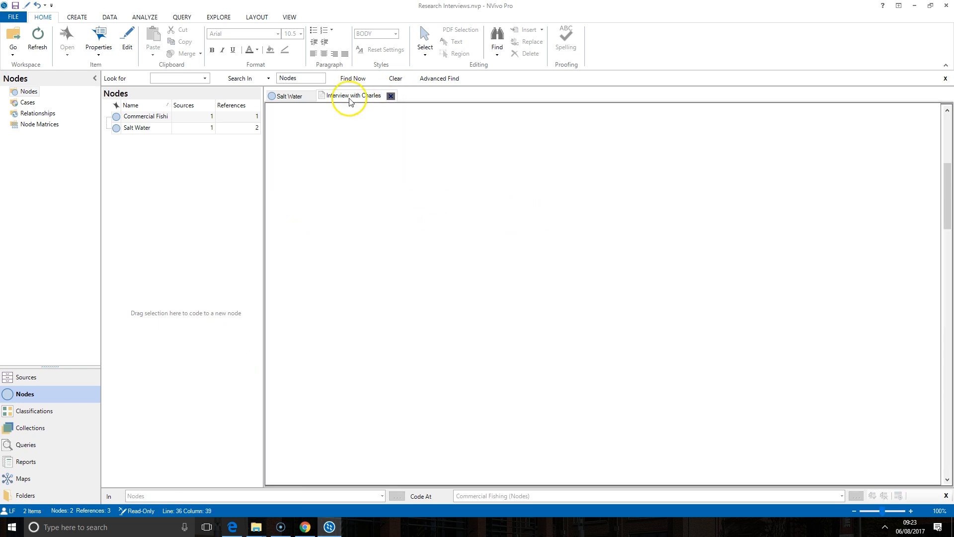
click(311, 96)
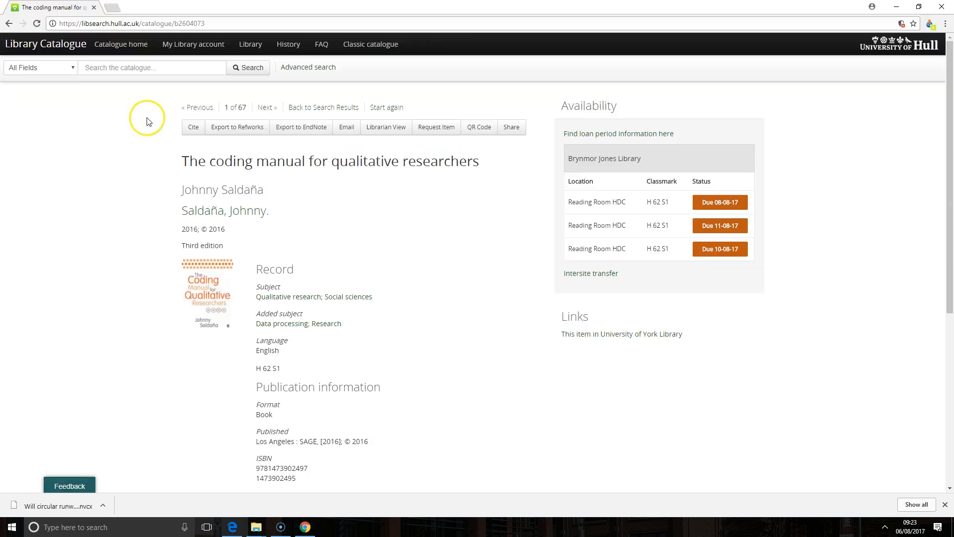
click(330, 527)
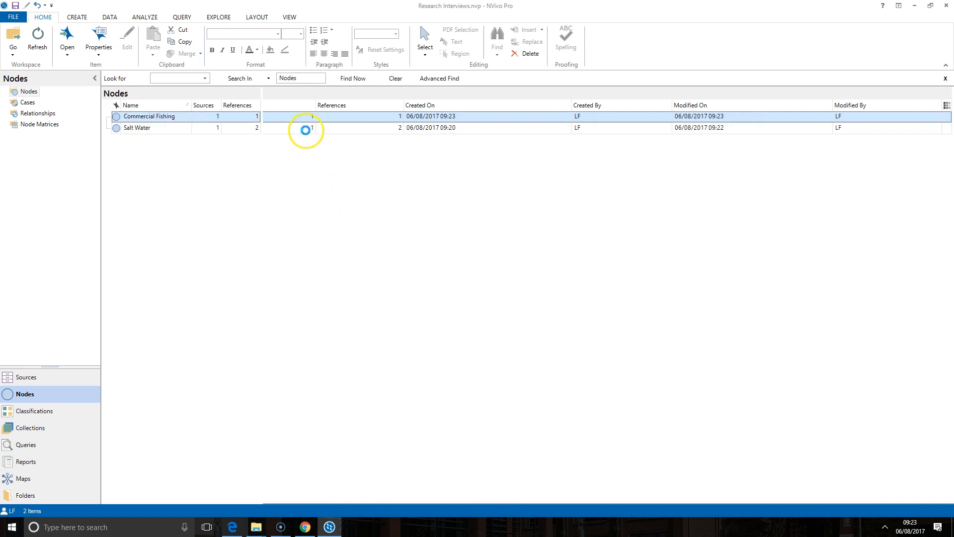
Uncode the commercial fishing sentence from the Commercial Fishing node within the node's own view, and close the node
drag(602, 148, 255, 154)
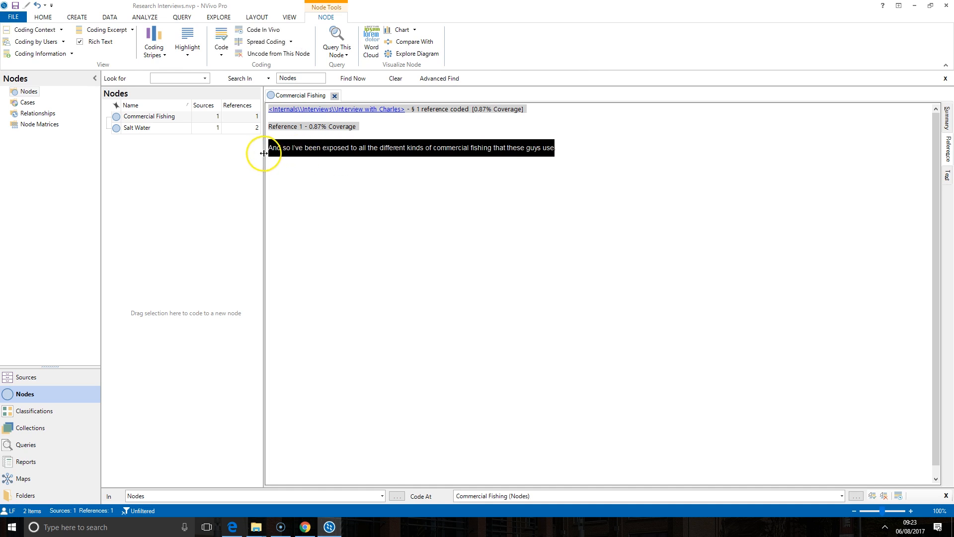
right_click(351, 152)
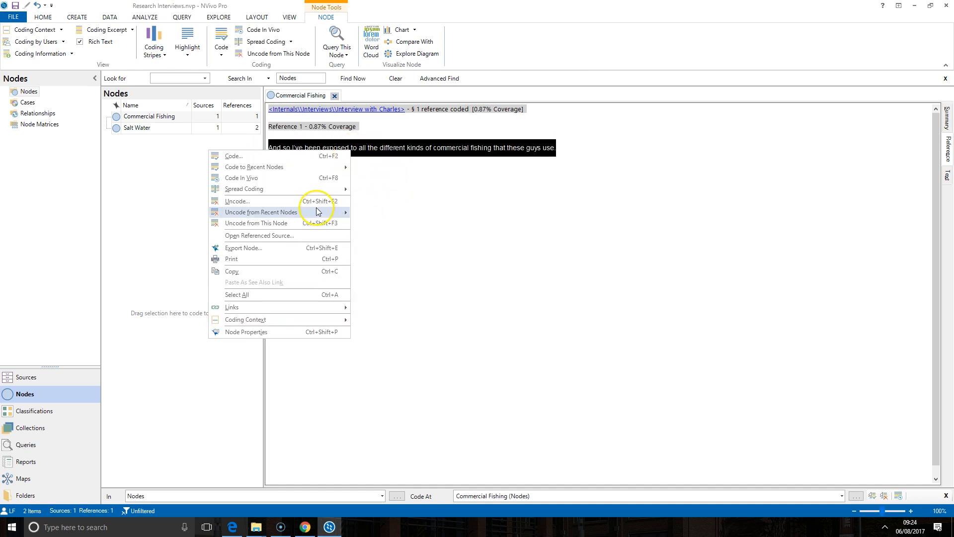
click(287, 228)
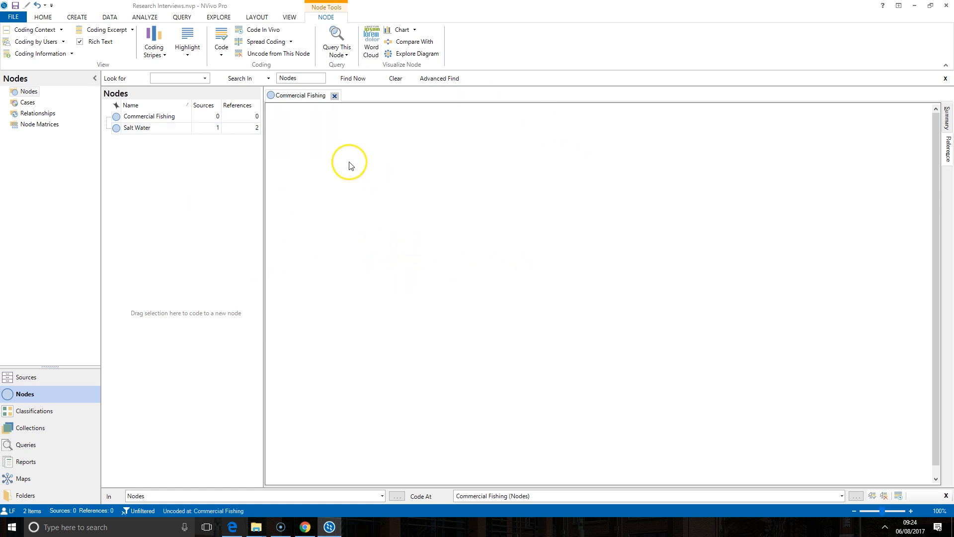
click(334, 95)
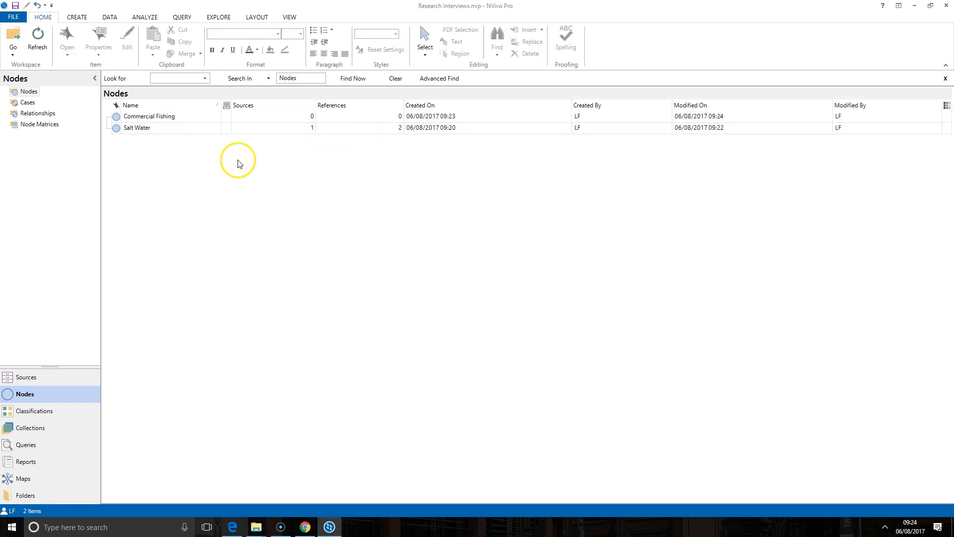
Rename the Salt Water node as Water through its node properties
right_click(148, 133)
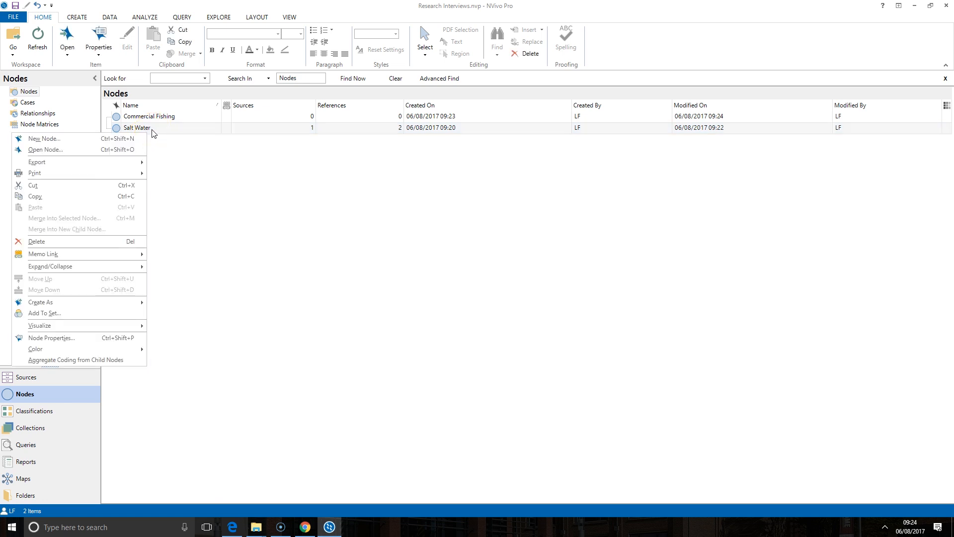
click(117, 337)
text(Water)
key(Return)
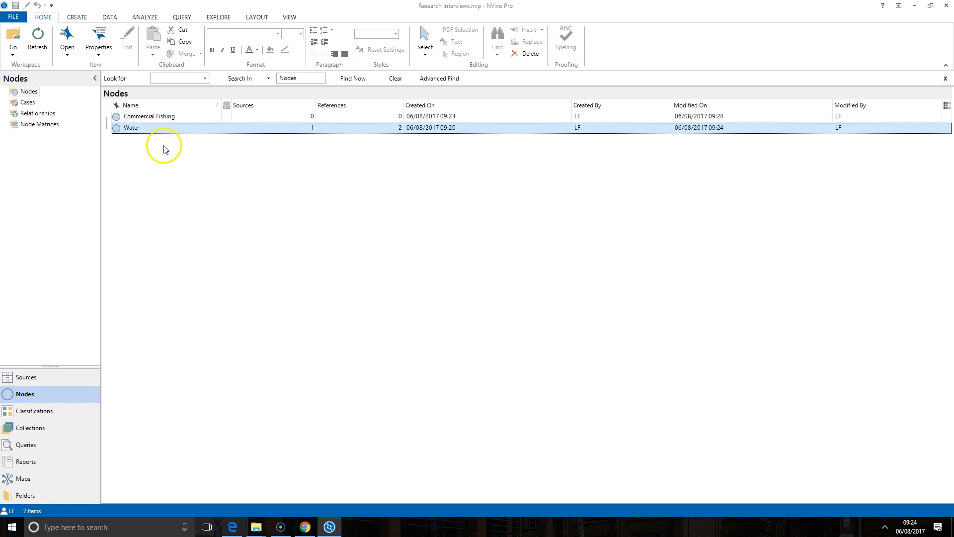
click(153, 152)
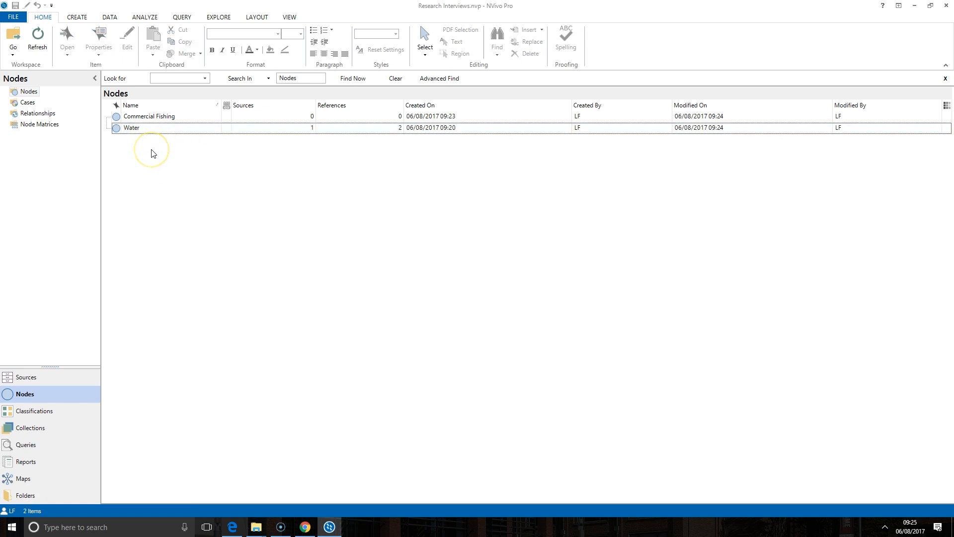
Nest the Commercial Fishing node under the Water node and expand Water to show its child
click(155, 128)
click(153, 120)
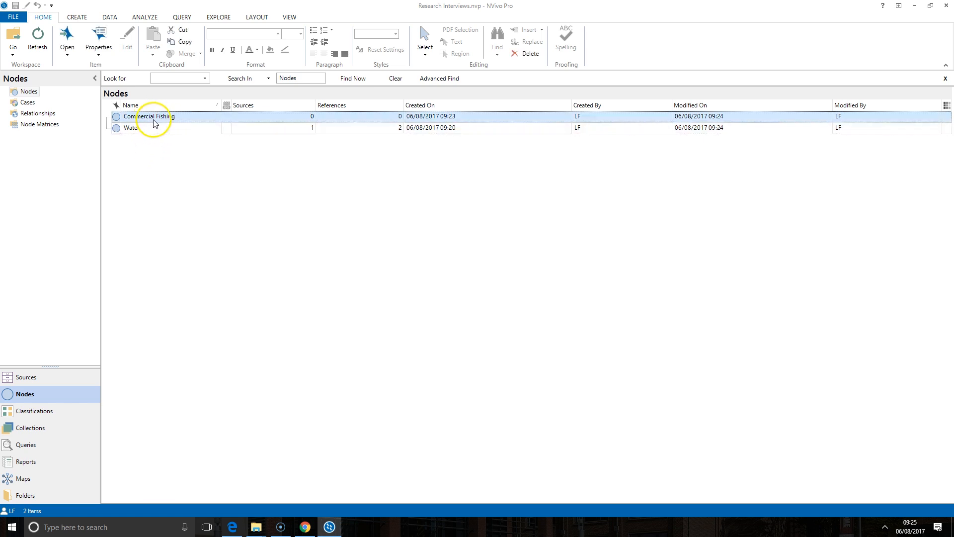
ctrl+click(154, 128)
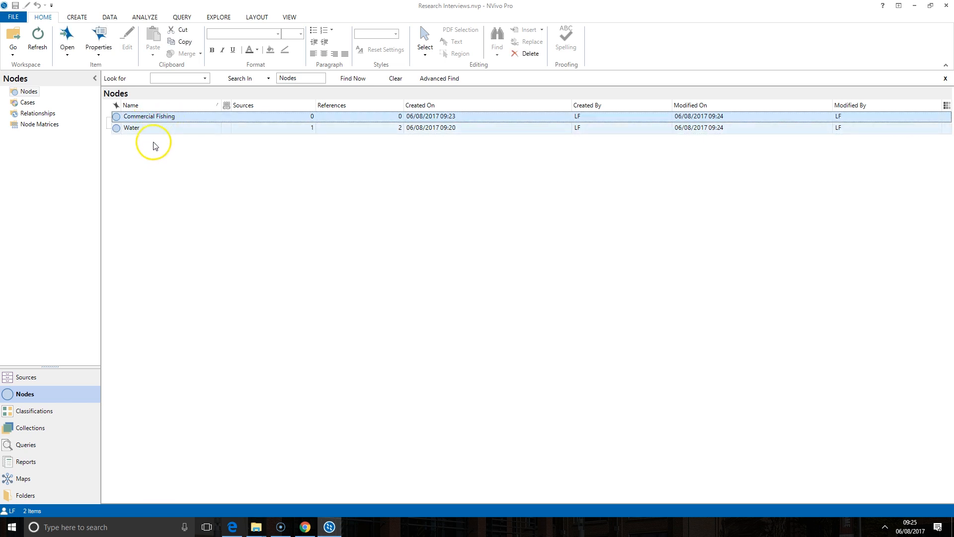
click(139, 117)
drag(134, 119, 171, 129)
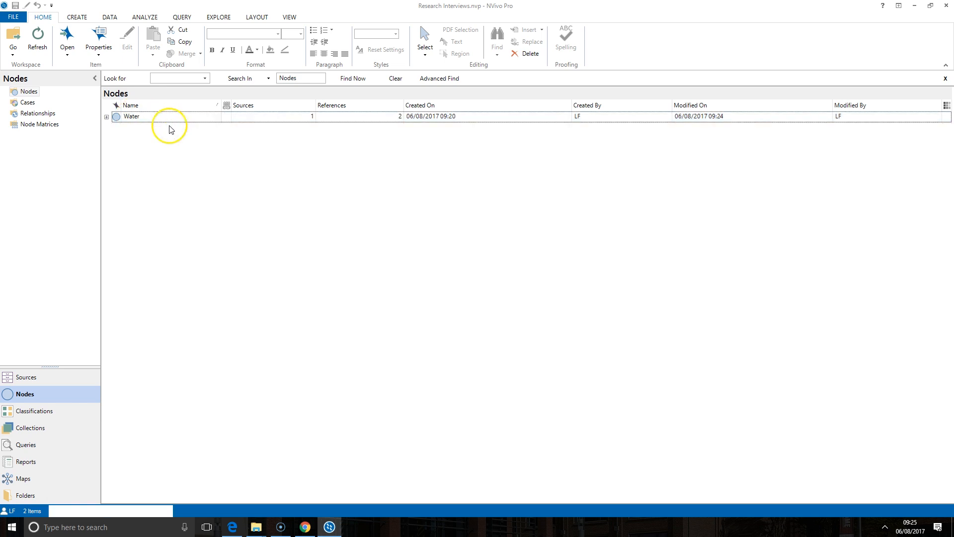
click(107, 117)
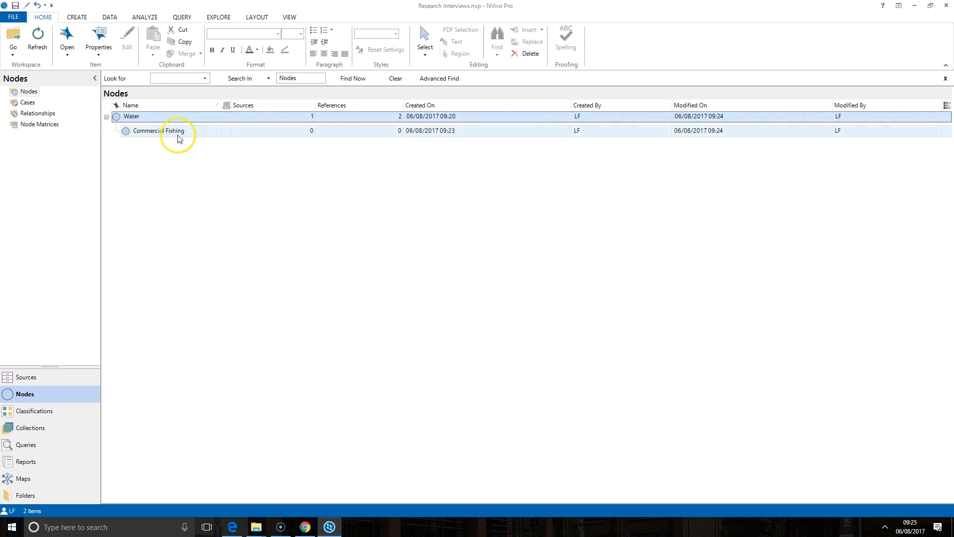
click(221, 232)
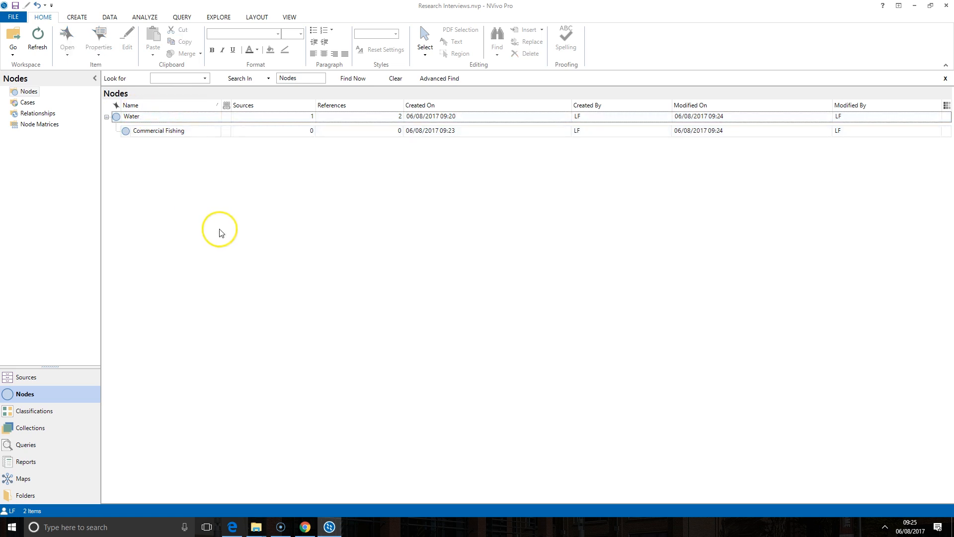
Move the Commercial Fishing node out of Water, back to the top level of the node hierarchy
click(174, 133)
drag(155, 136, 28, 93)
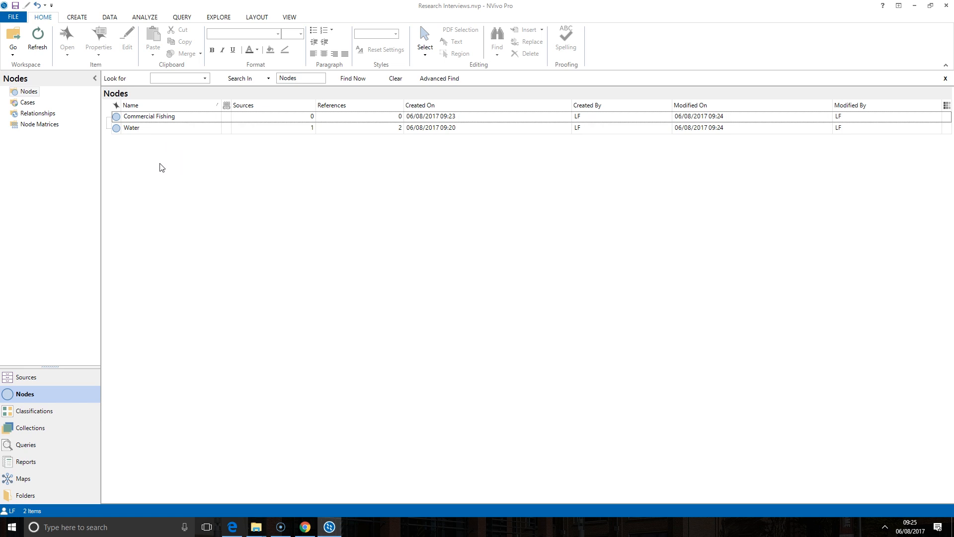
click(185, 174)
Close the Research Interviews project and open the sample project
click(17, 16)
click(18, 132)
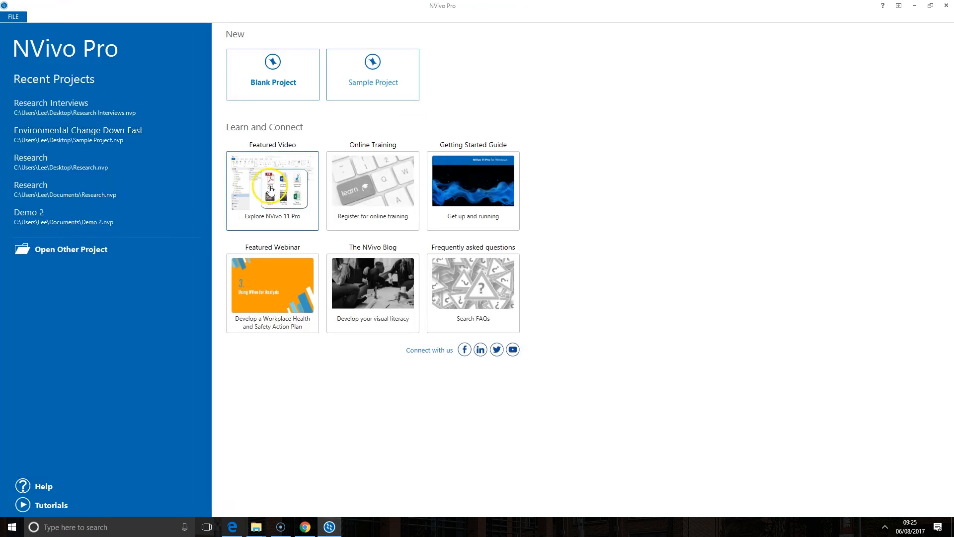
click(375, 94)
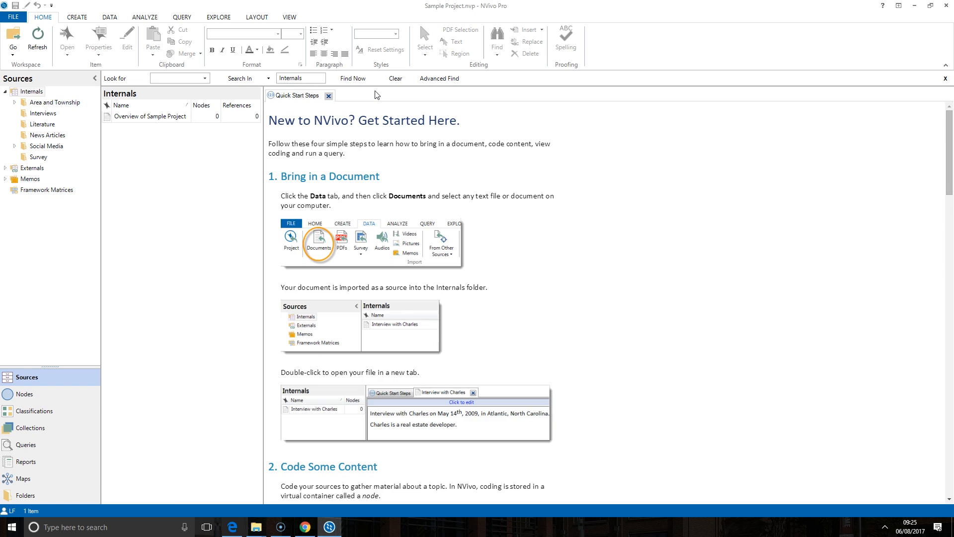
Show the sample project's nodes and close the Quick Start Steps page
click(59, 392)
click(27, 91)
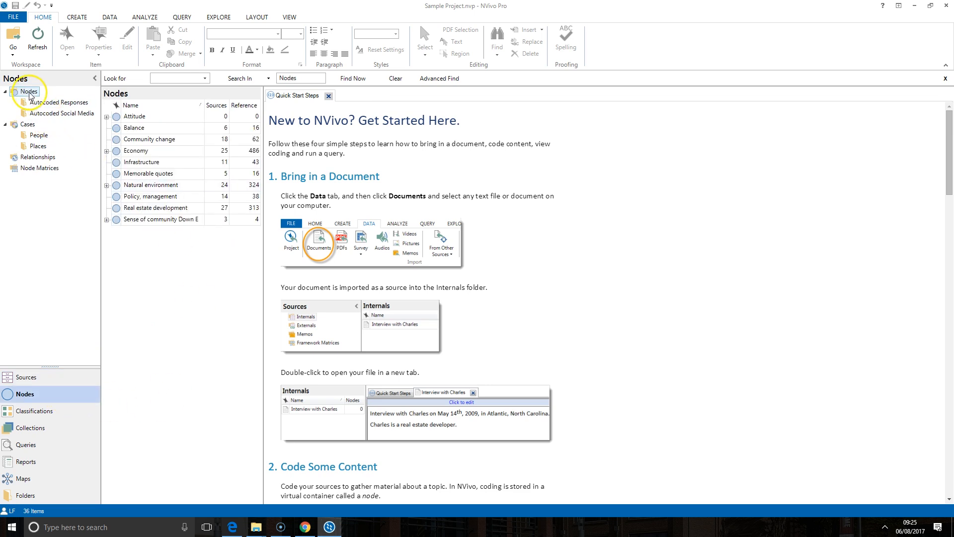
click(328, 96)
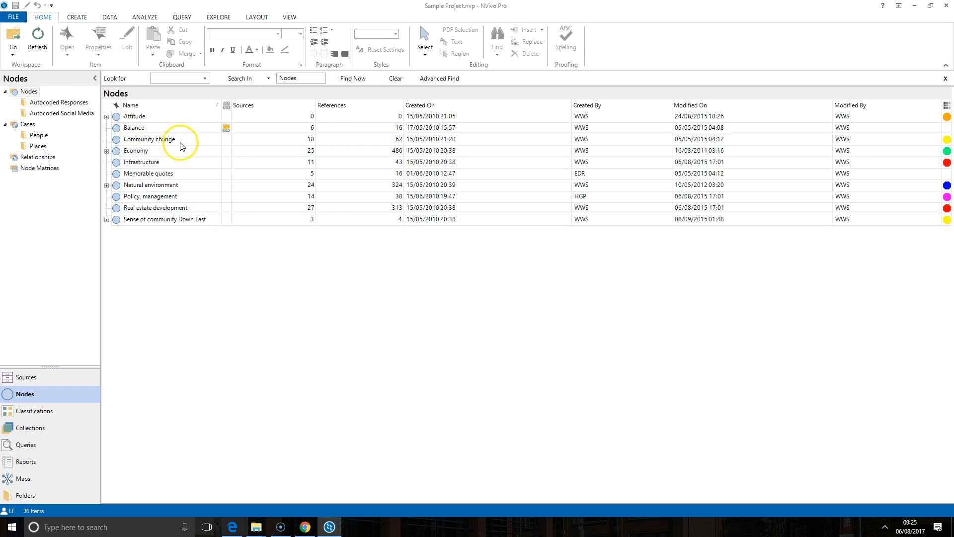
Expand the Attitude, Economy, Fishing or aquaculture and Fishing industry decline nodes to examine their child nodes, sources and references
click(107, 116)
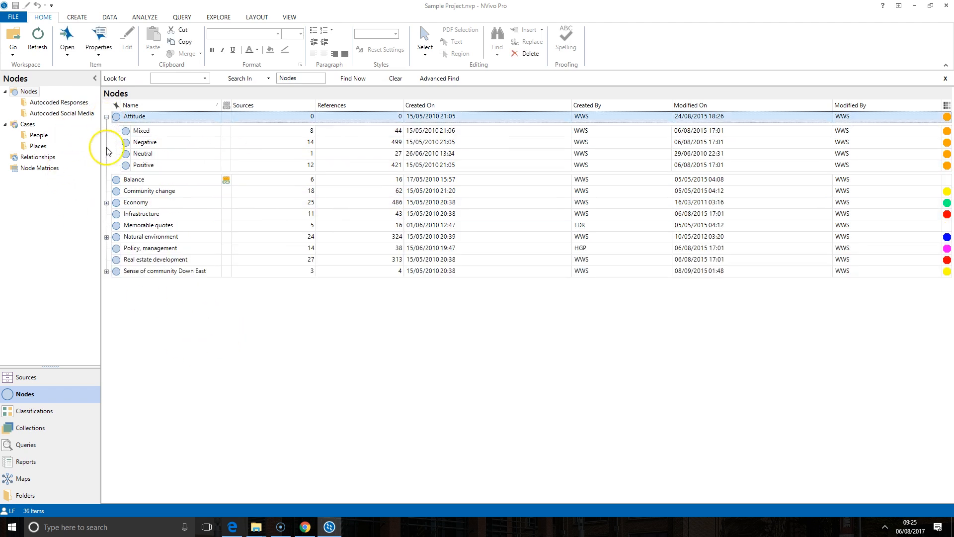
click(106, 202)
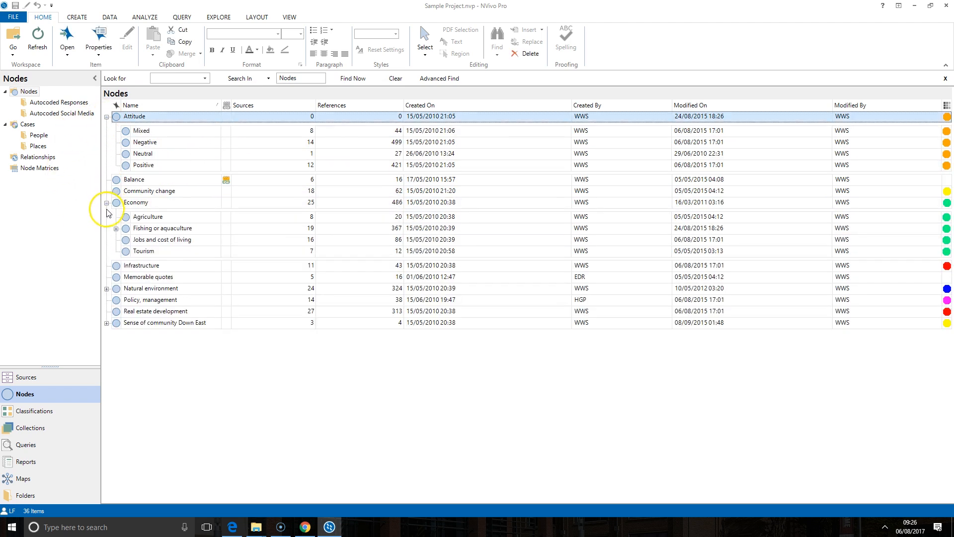
click(116, 229)
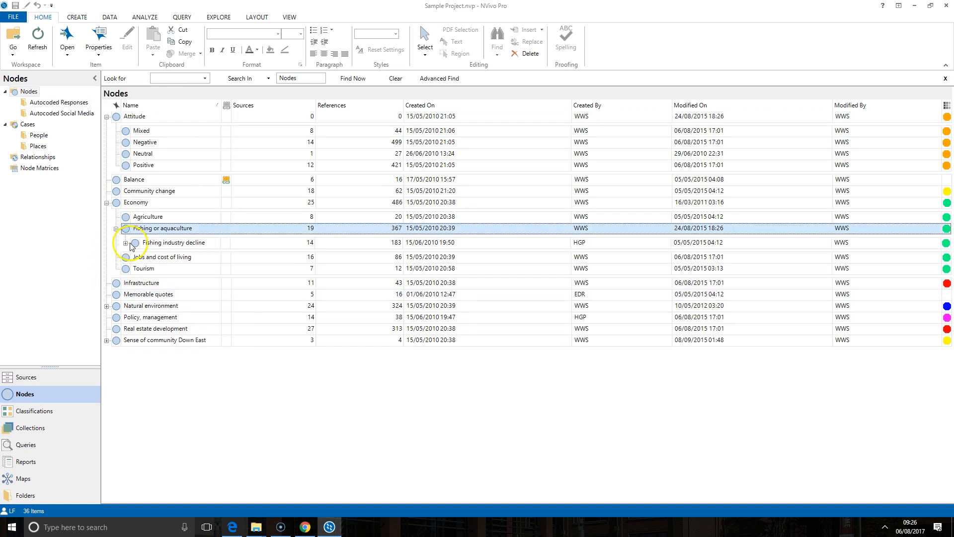
click(125, 243)
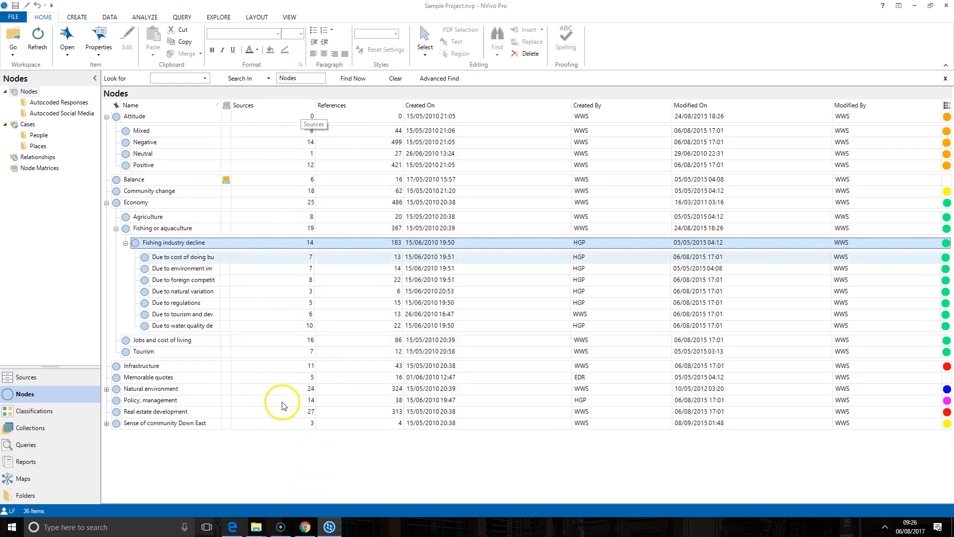
click(301, 106)
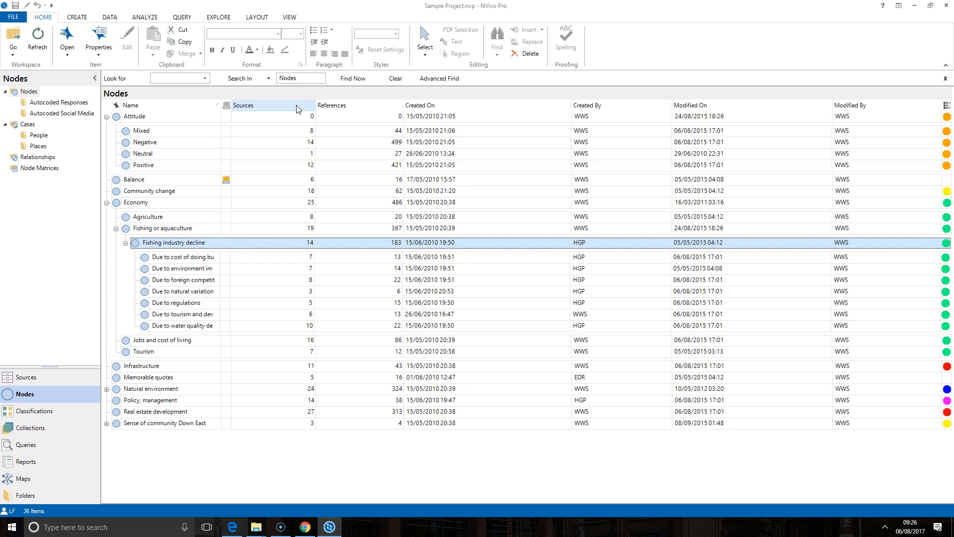
Open the Community change node and view the summary of its coded sources, references and coverage
click(159, 192)
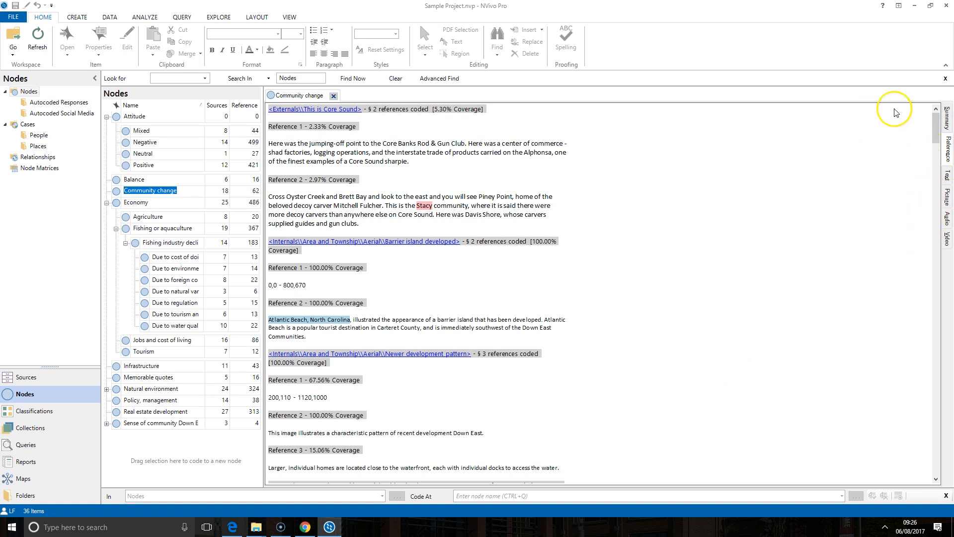
click(948, 118)
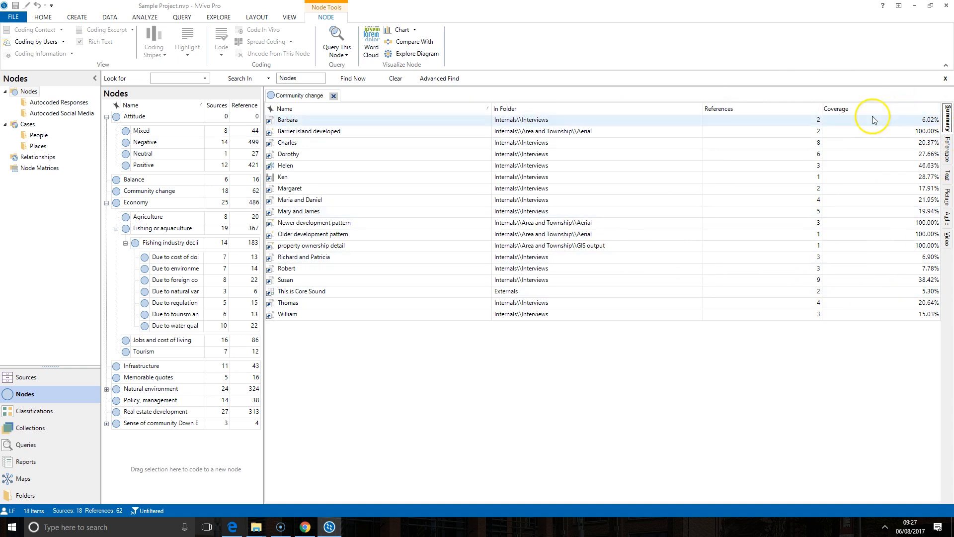
click(886, 269)
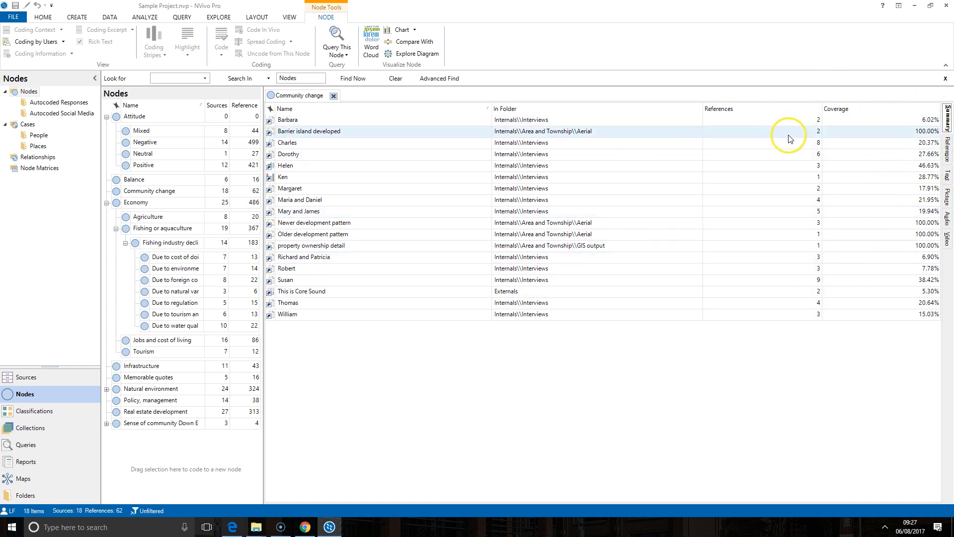
Read through the coded references of the Community change node in its reference view
click(947, 147)
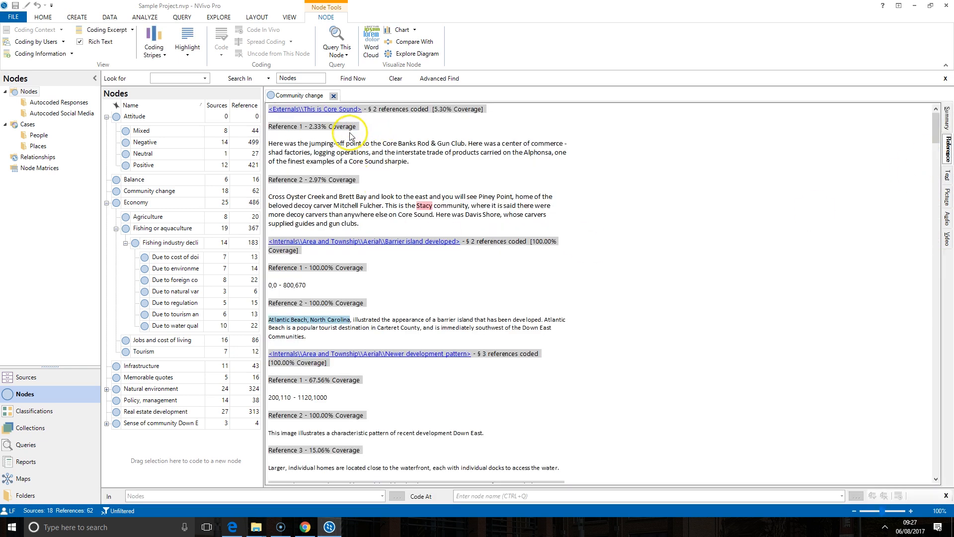
scroll(455, 222, down, 1)
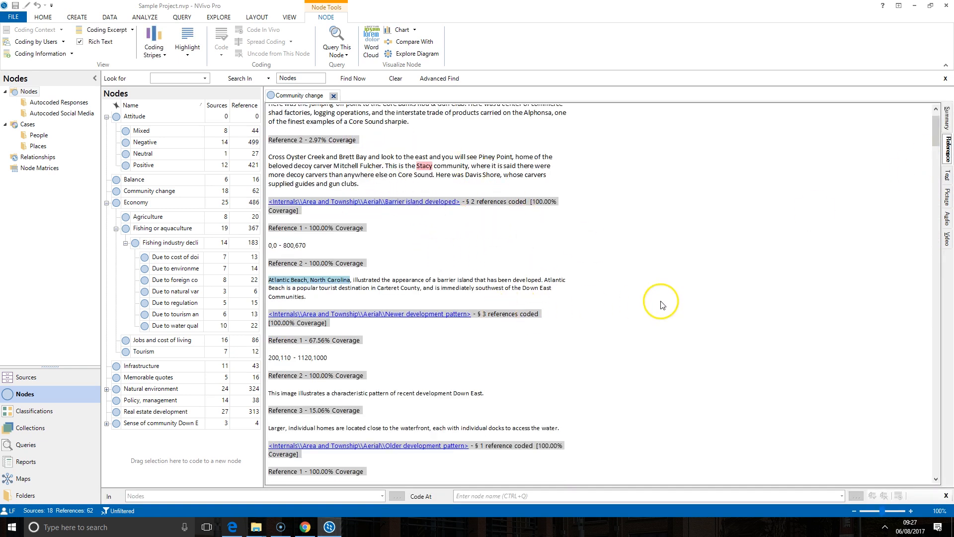
scroll(661, 302, up, 1)
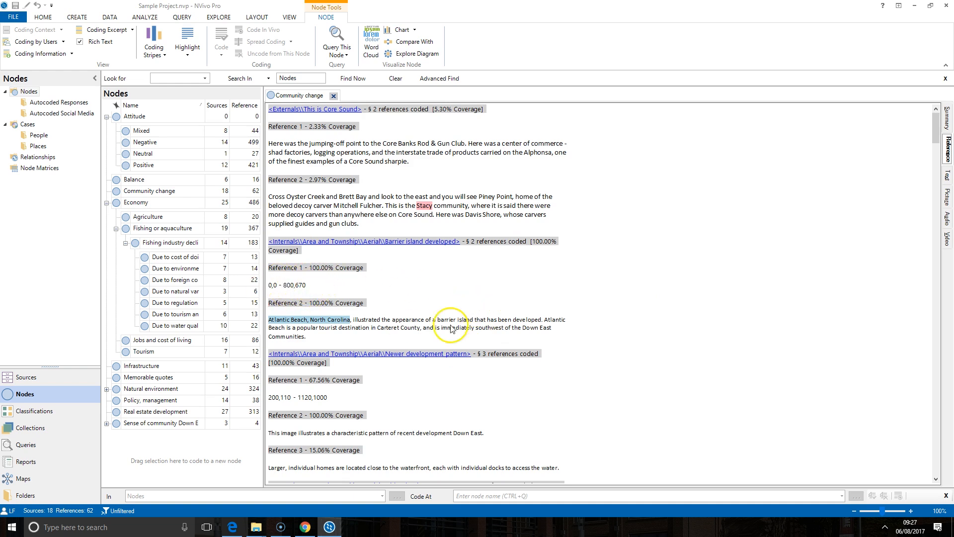
scroll(464, 328, down, 3)
scroll(464, 329, down, 1)
scroll(571, 330, down, 3)
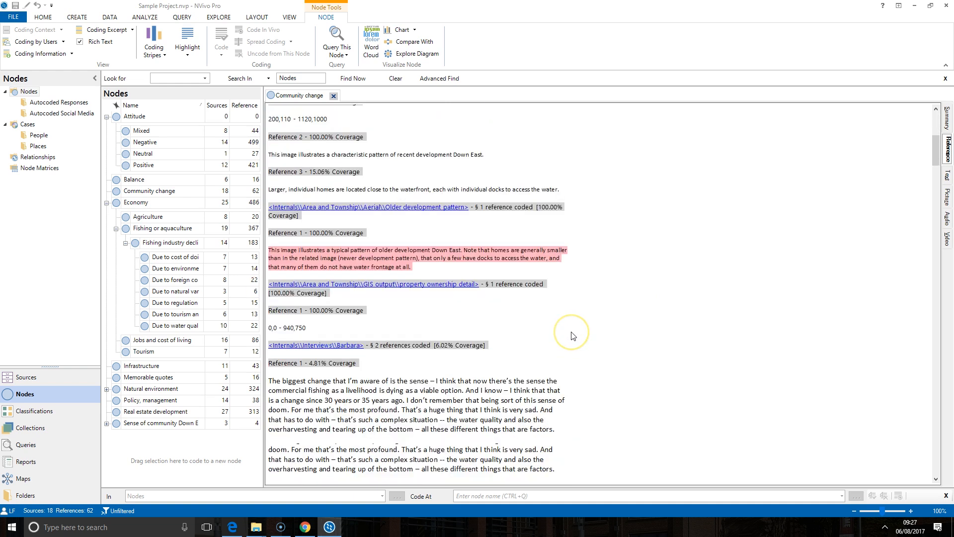
scroll(572, 336, down, 2)
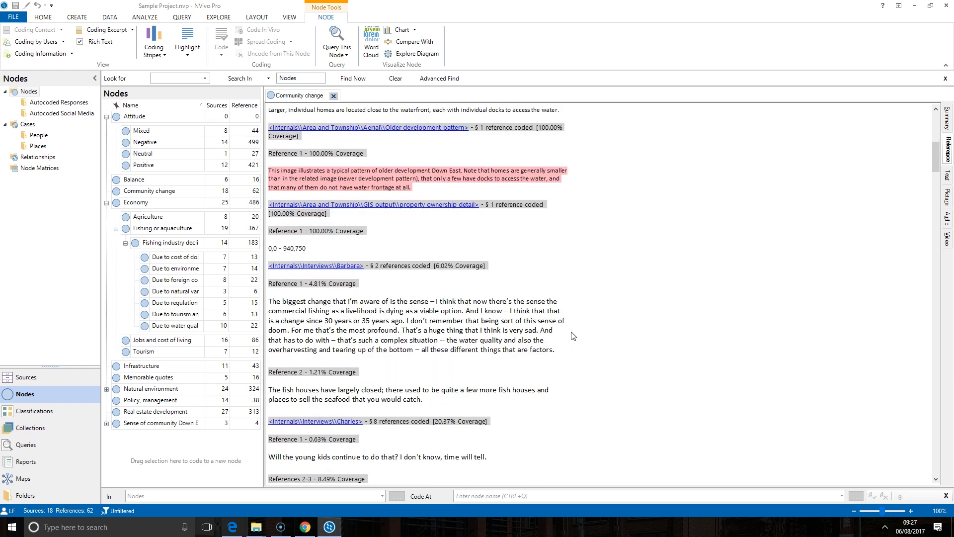
View only the text sources coded at Community change and read the references from the fifth interview
click(946, 176)
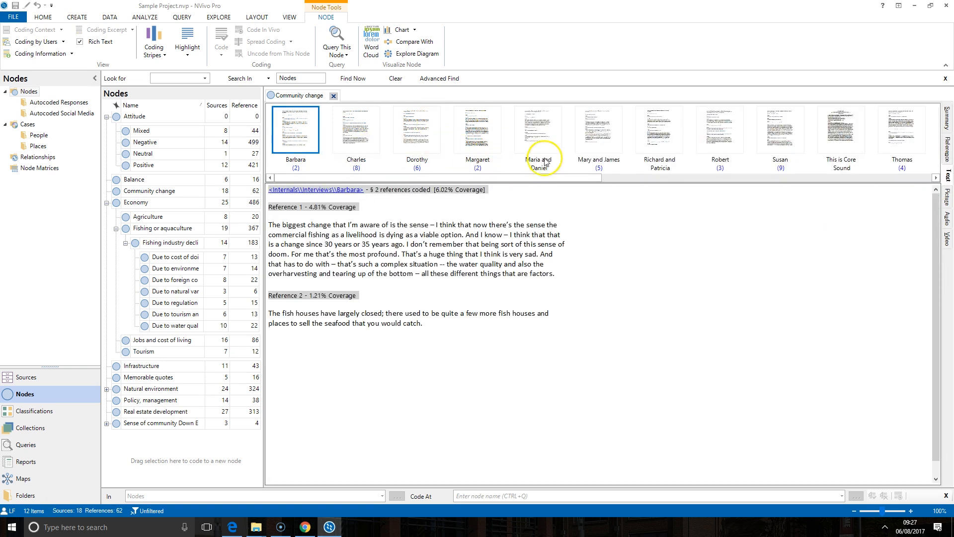
click(521, 122)
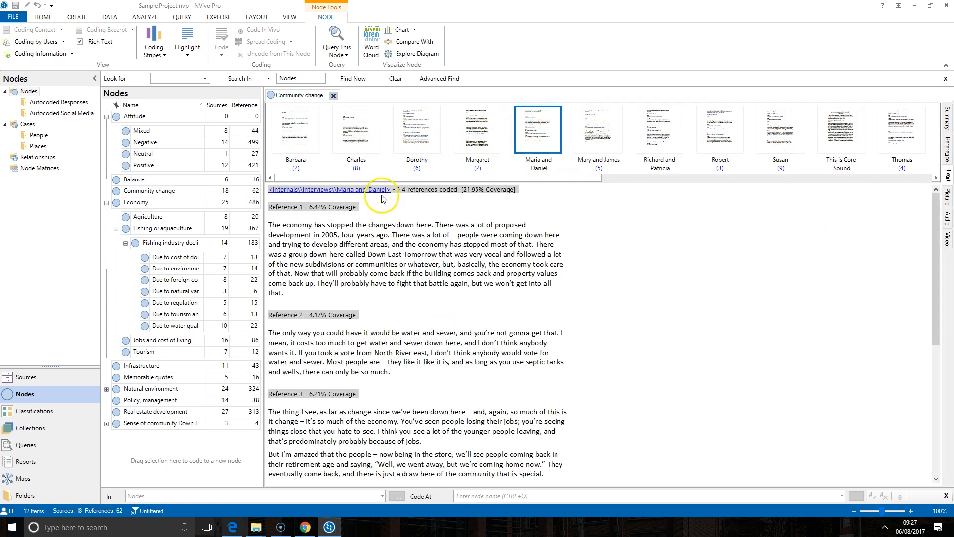
scroll(456, 443, down, 6)
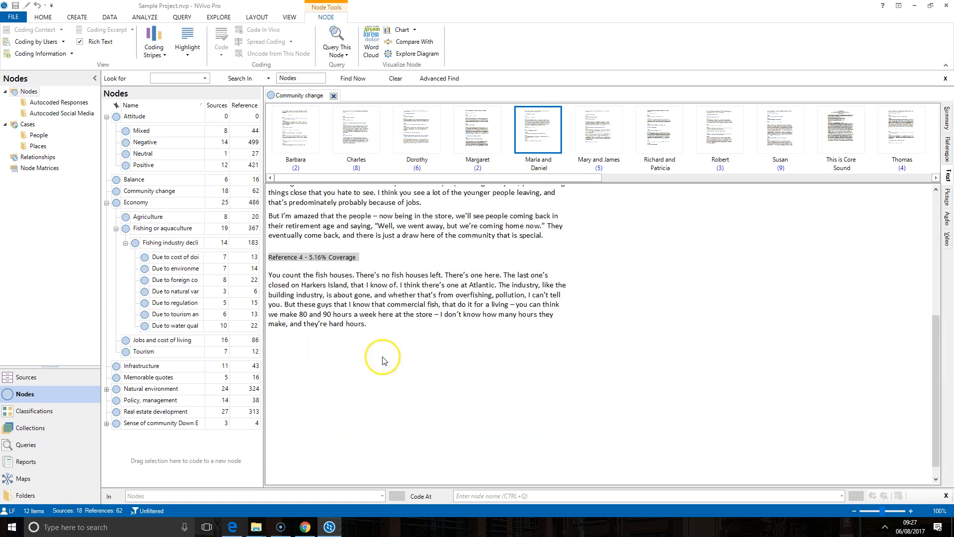
scroll(398, 358, up, 6)
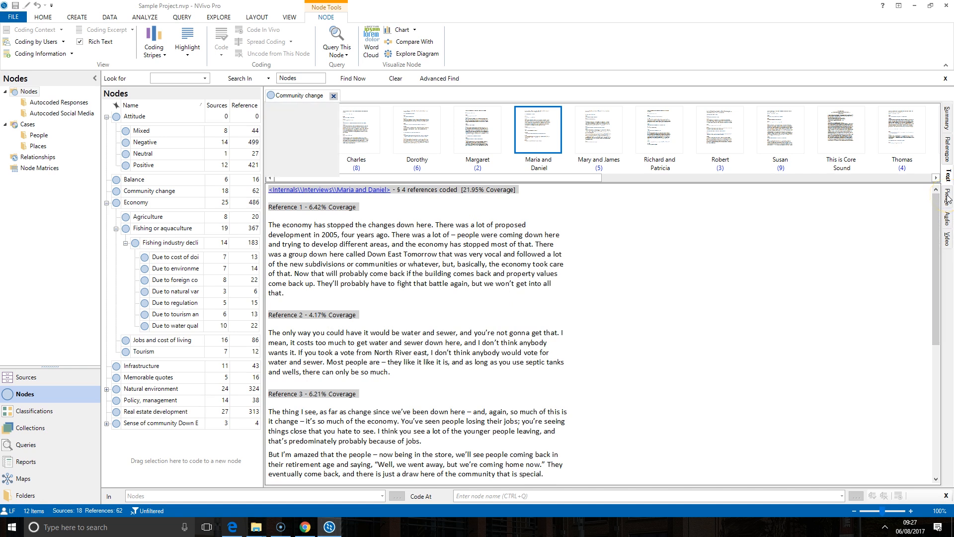
View the pictures coded at Community change, checking the barrier island, newer development, older development and property ownership images
click(946, 198)
click(278, 142)
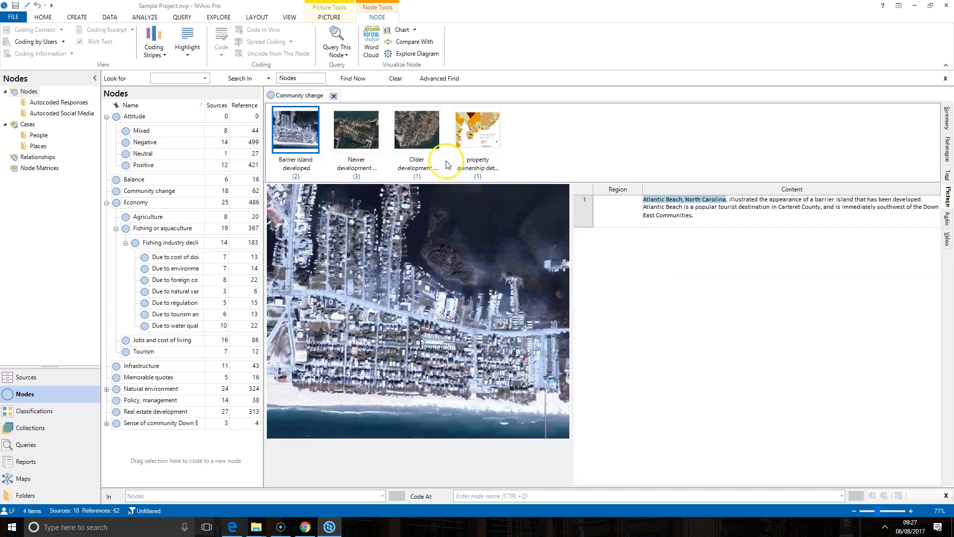
click(364, 139)
click(417, 139)
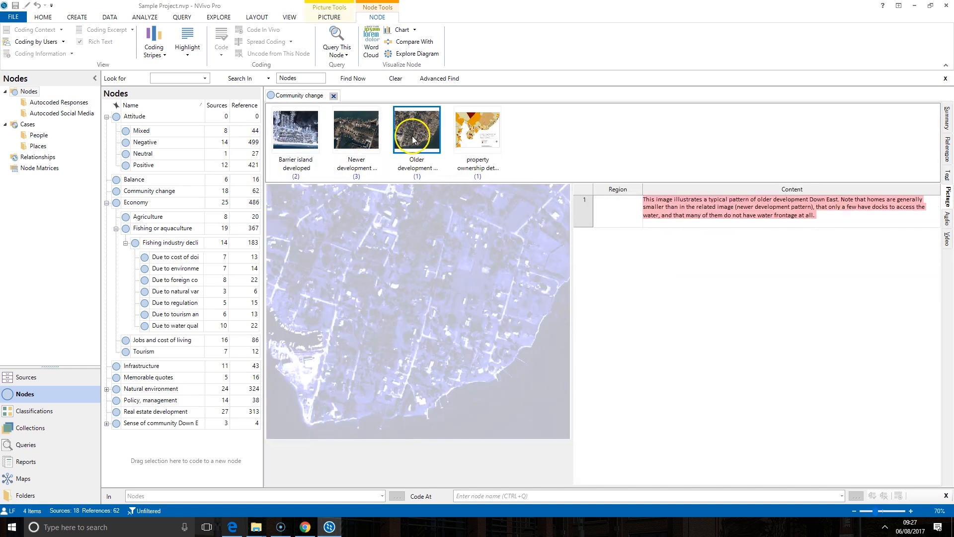
click(462, 140)
click(414, 133)
click(358, 143)
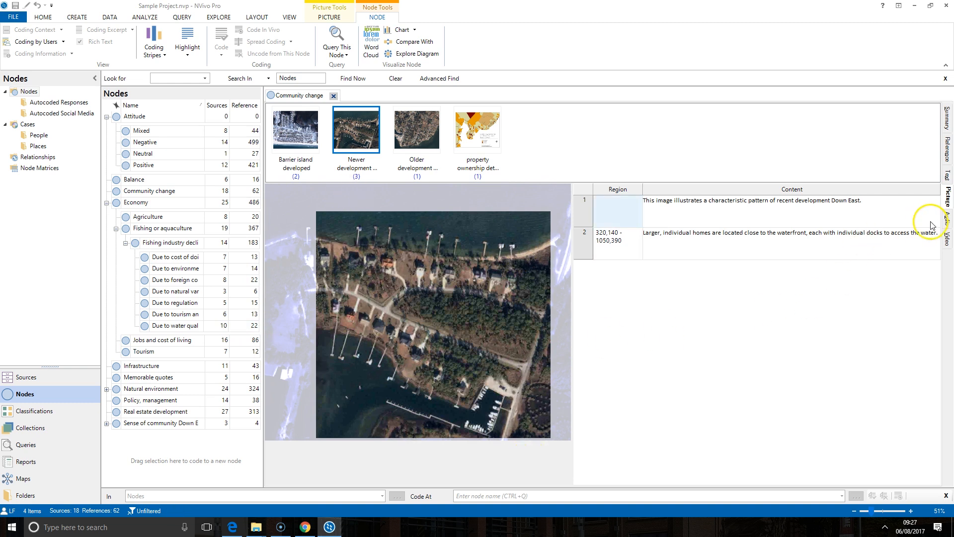
View the audio coded at Community change and select the audio interview to examine its coded timespan
click(946, 219)
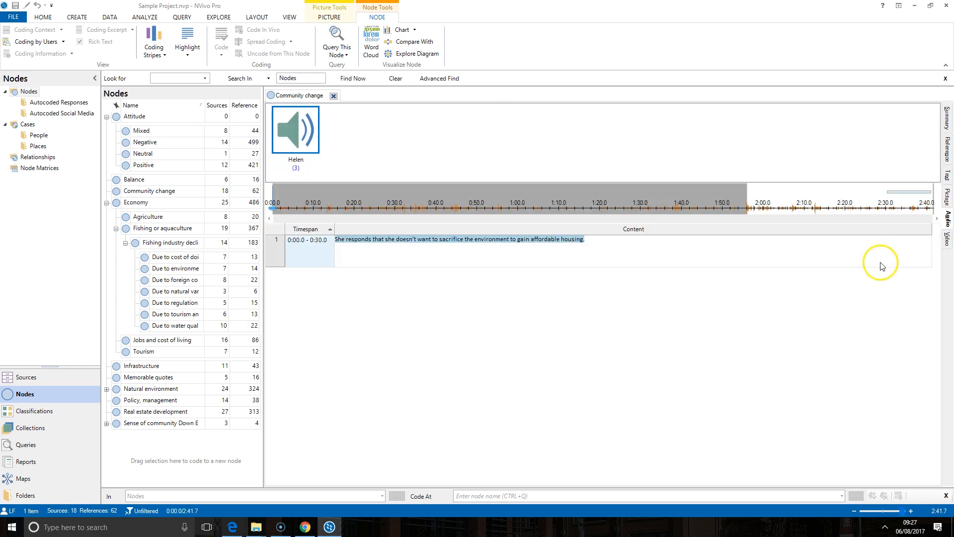
click(294, 129)
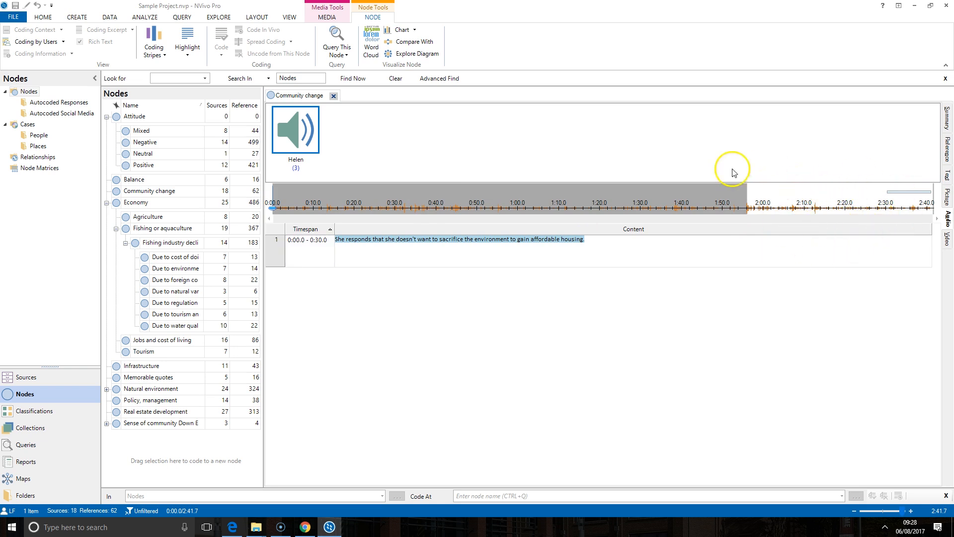
View the video coded at Community change and examine its coded timespan and transcript content
click(326, 11)
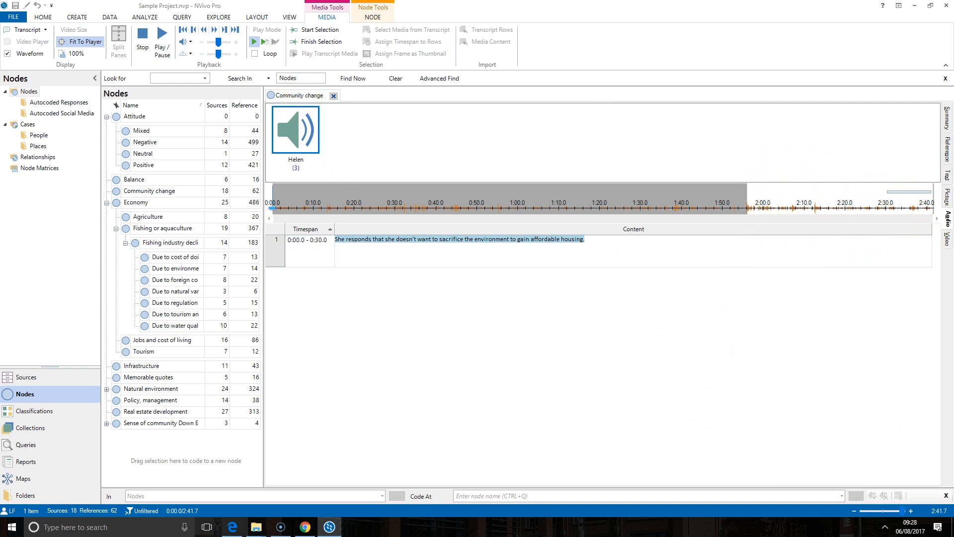
click(948, 246)
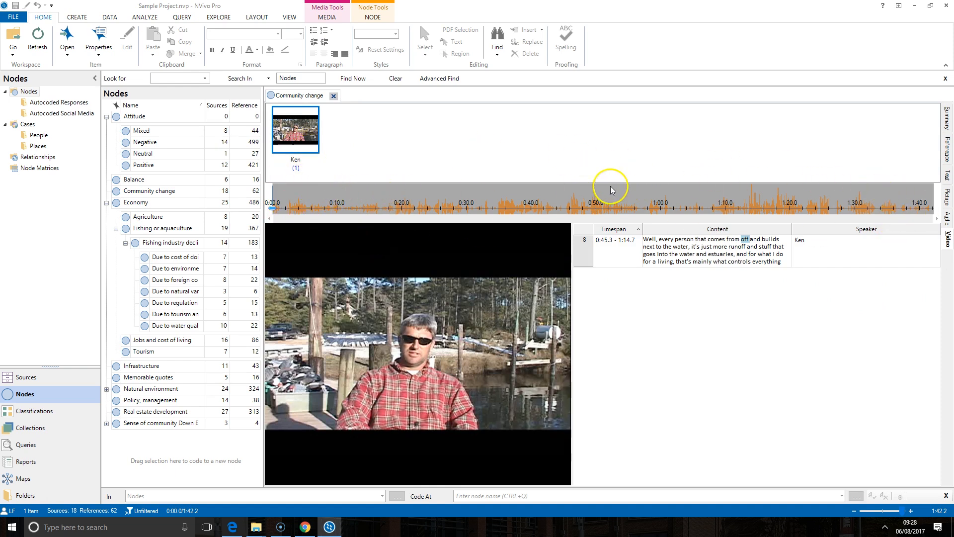
click(732, 244)
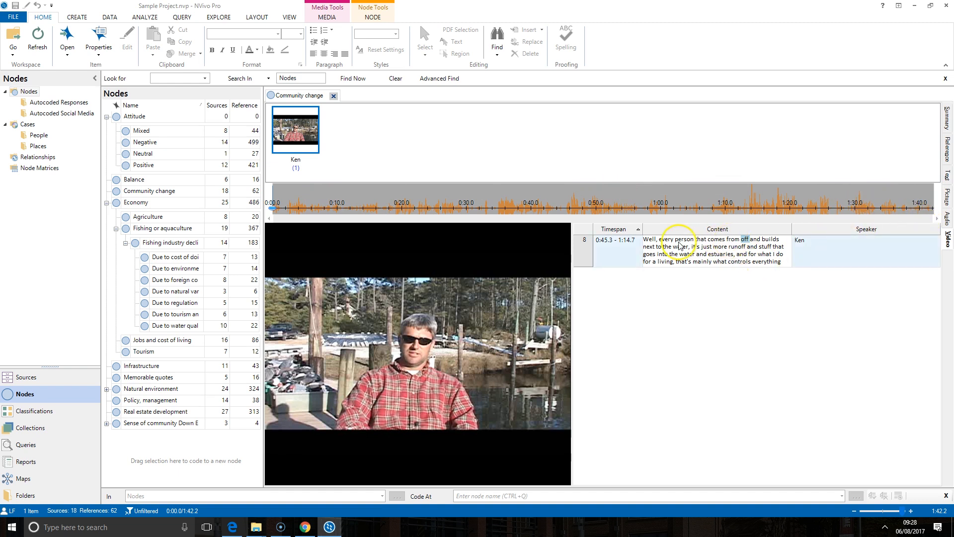
click(707, 258)
click(152, 458)
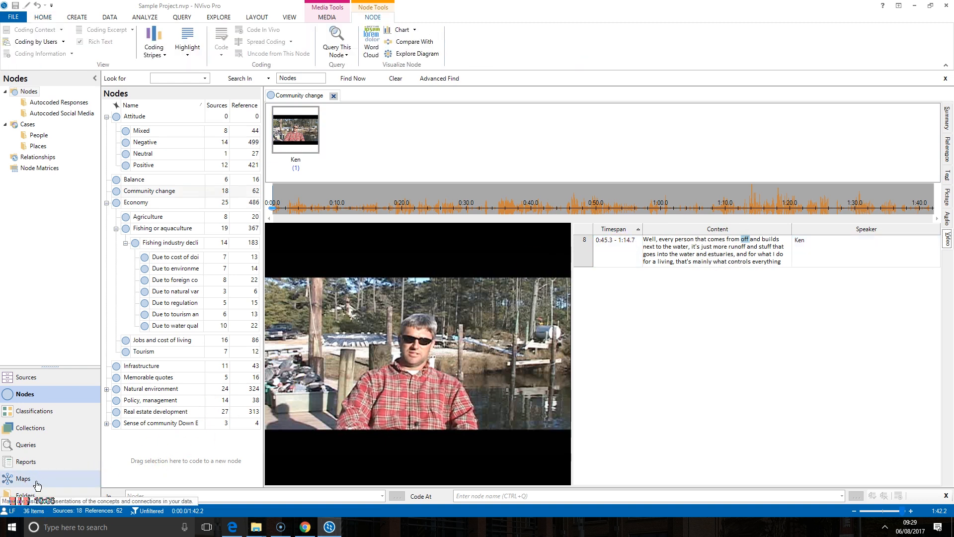
click(137, 462)
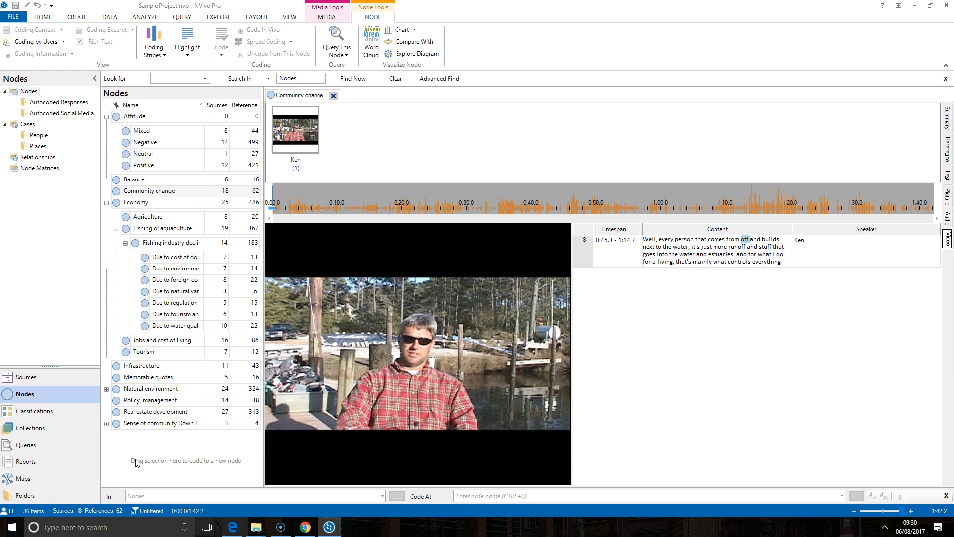
Open the Neutral node, read through its coded survey references and close the open node views
click(143, 154)
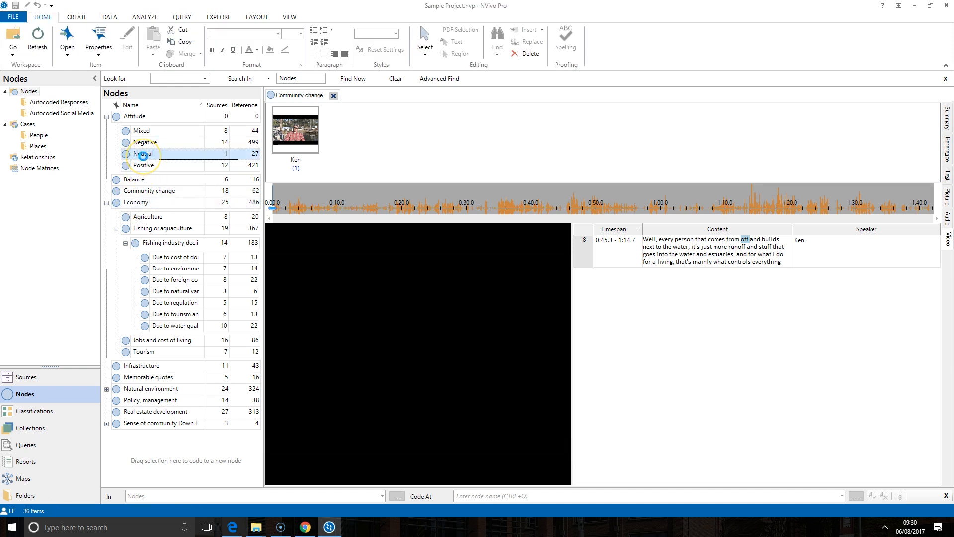
double_click(180, 154)
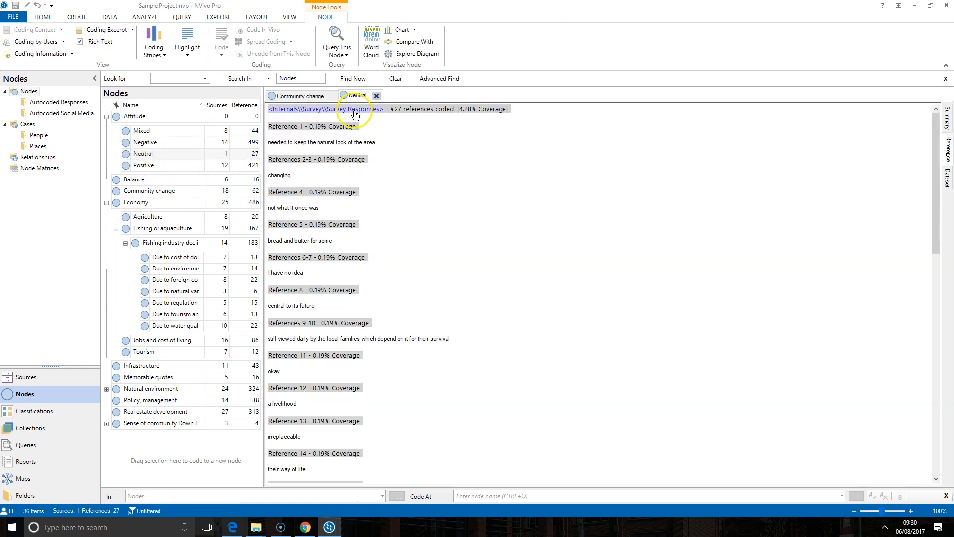
scroll(437, 333, down, 15)
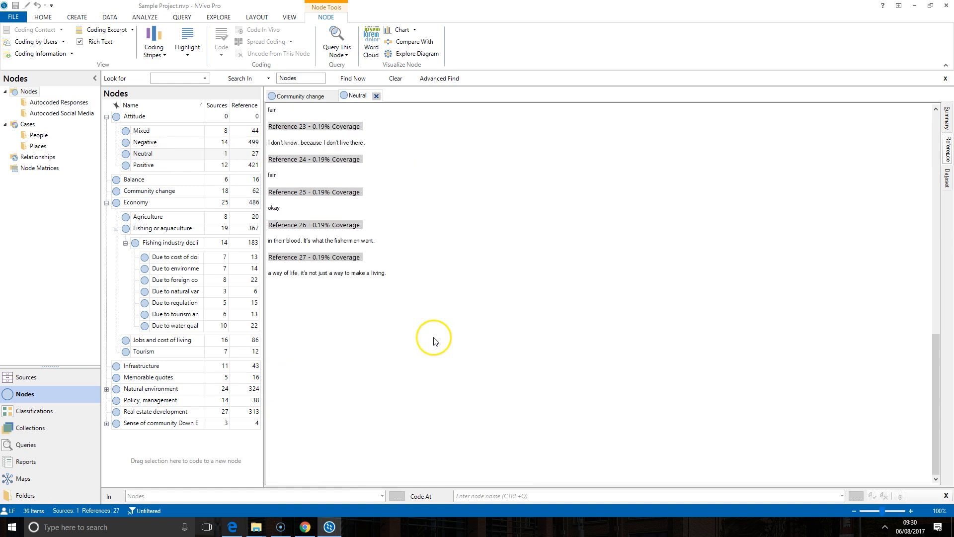
scroll(434, 341, up, 15)
click(377, 95)
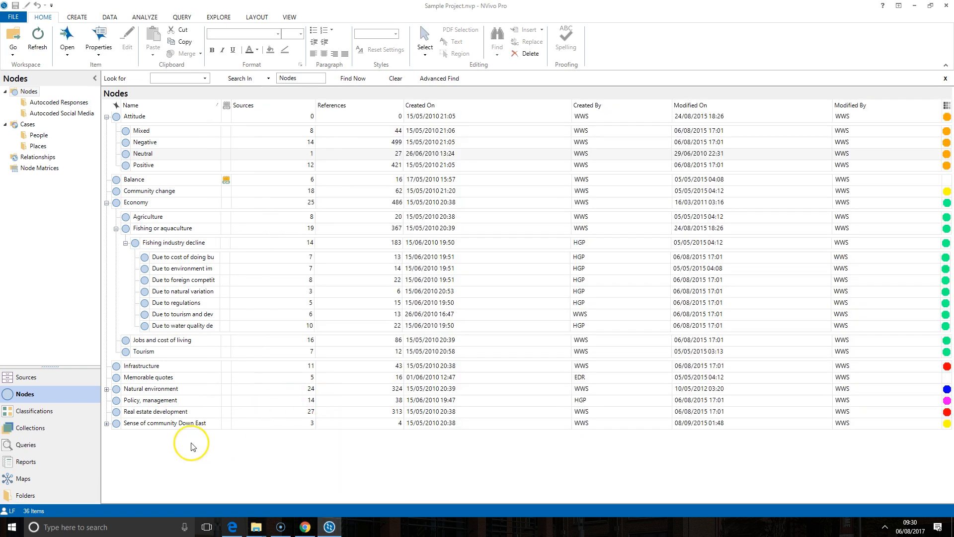
Set up a codebook export of the Nodes folder without Autocoded Responses and Autocoded Social Media, including the number of sources and references
right_click(191, 446)
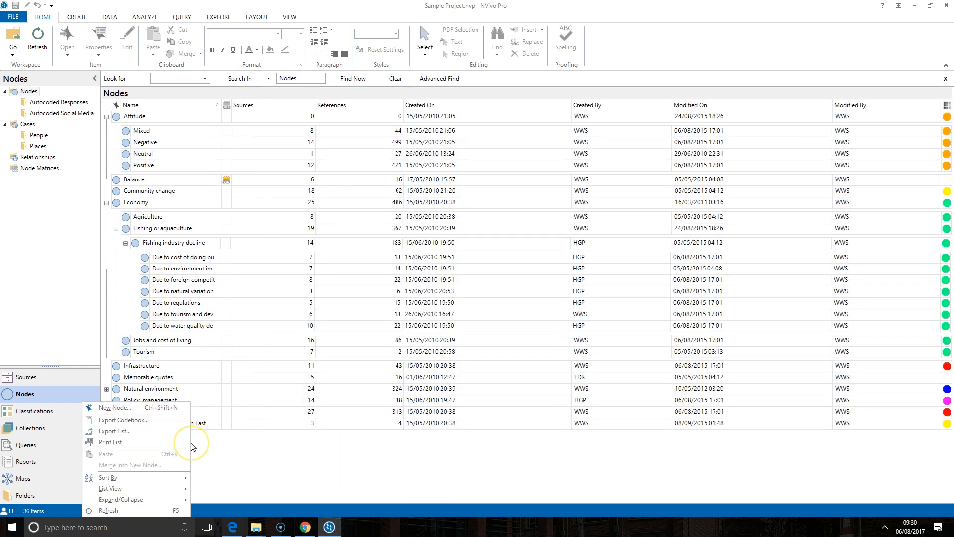
click(176, 421)
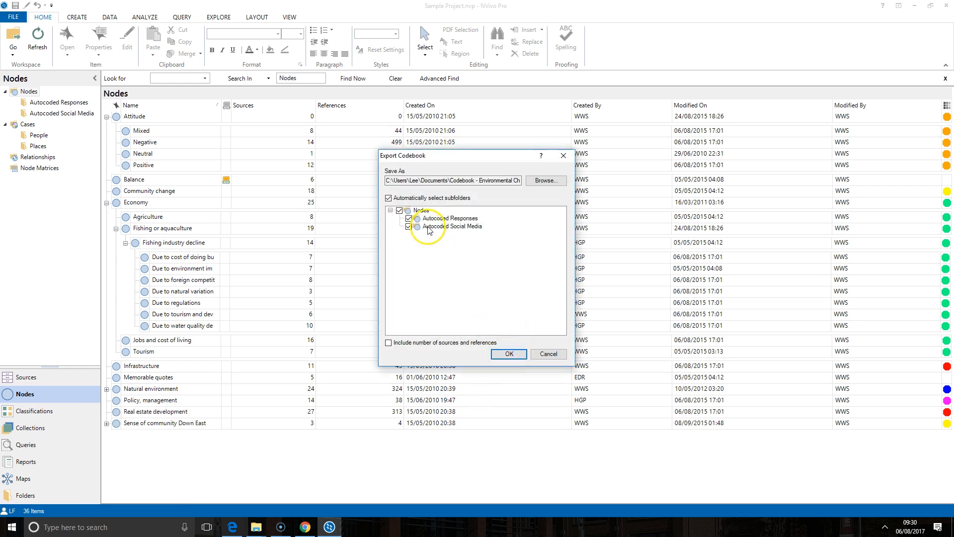
click(408, 219)
click(409, 227)
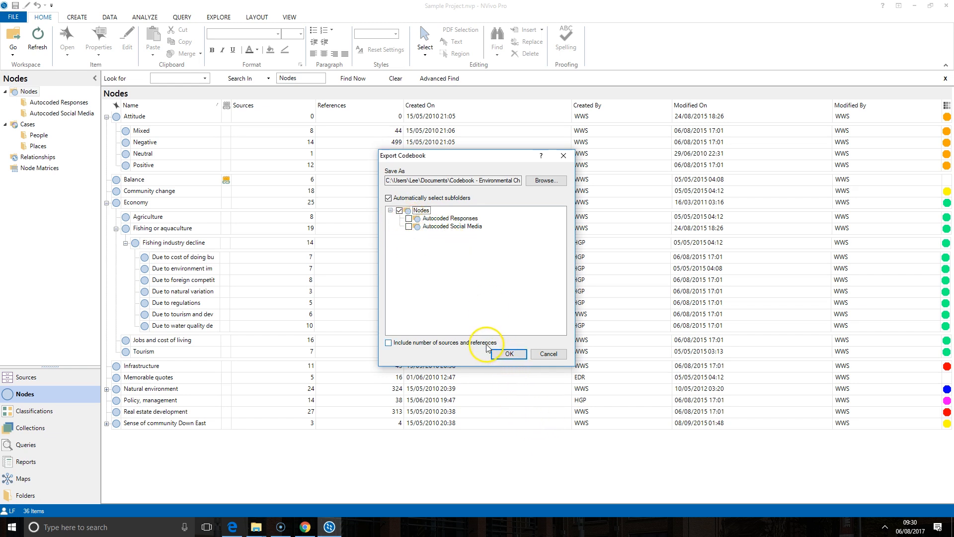
click(510, 354)
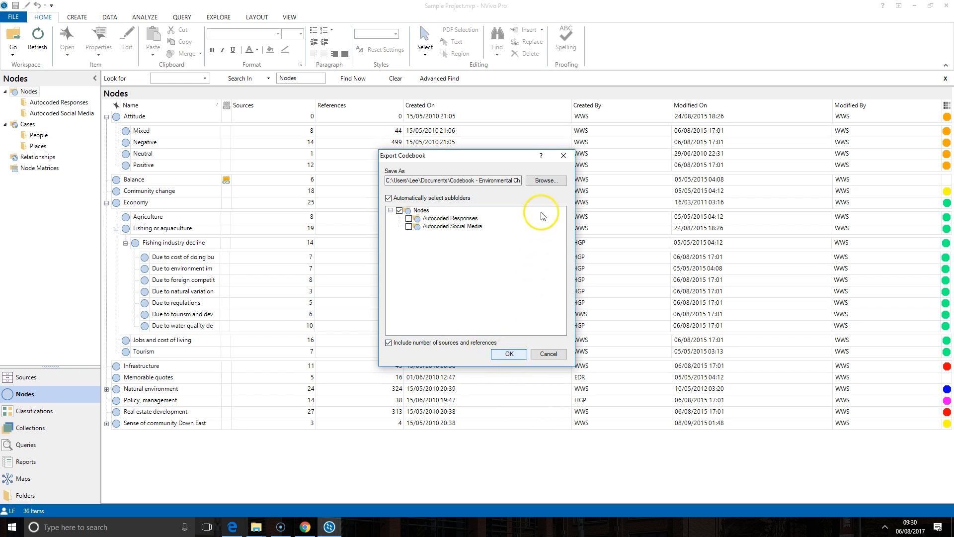
Export the codebook to the Desktop as the Word document "Codebook - Environmental Change Down East - 06-08-2017.docx"
click(544, 181)
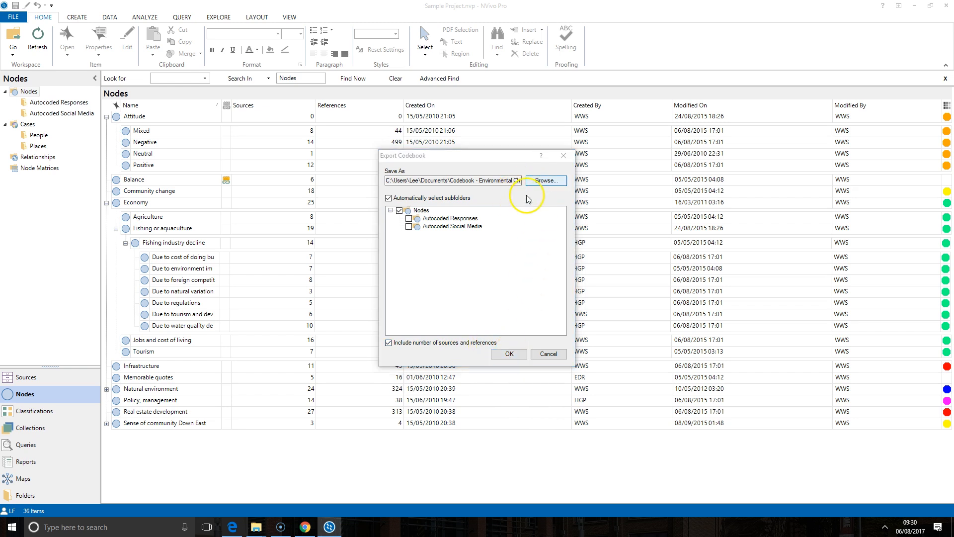
click(431, 228)
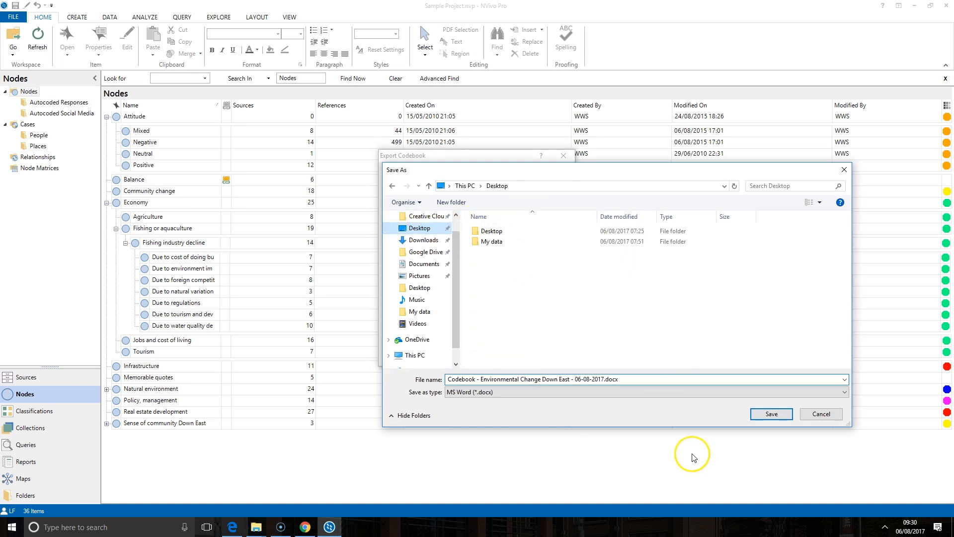
click(771, 414)
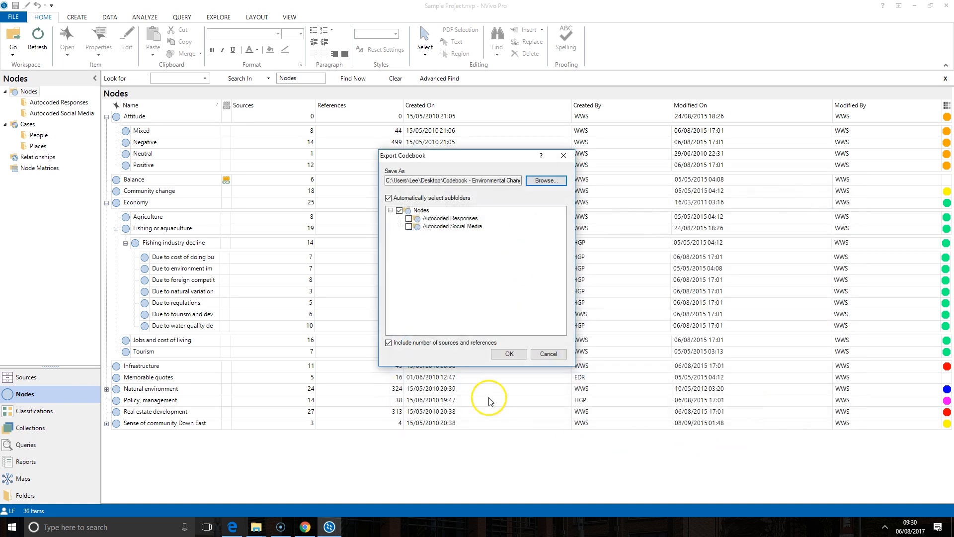
click(496, 358)
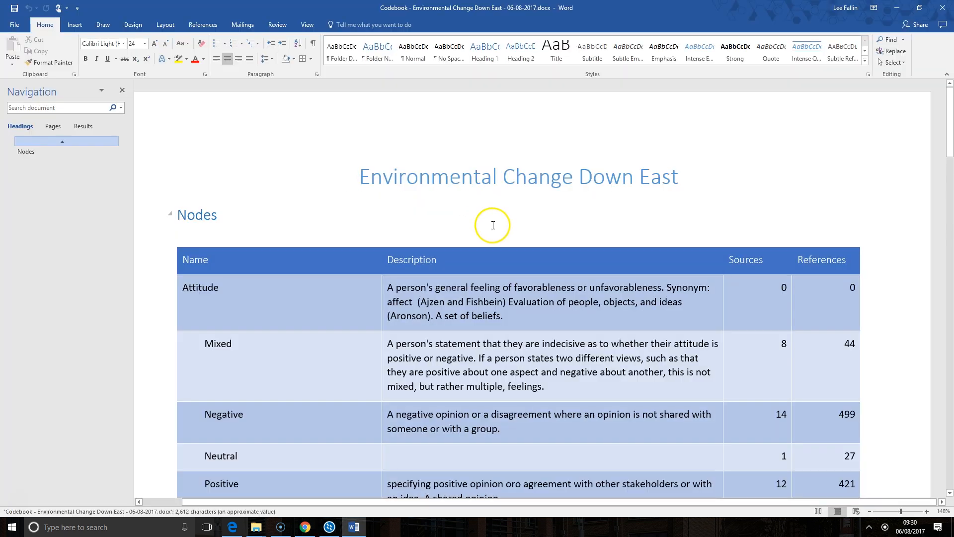
Review the exported codebook's node names, descriptions, sources and references in Word, and close the document to return to NVivo
scroll(497, 243, down, 10)
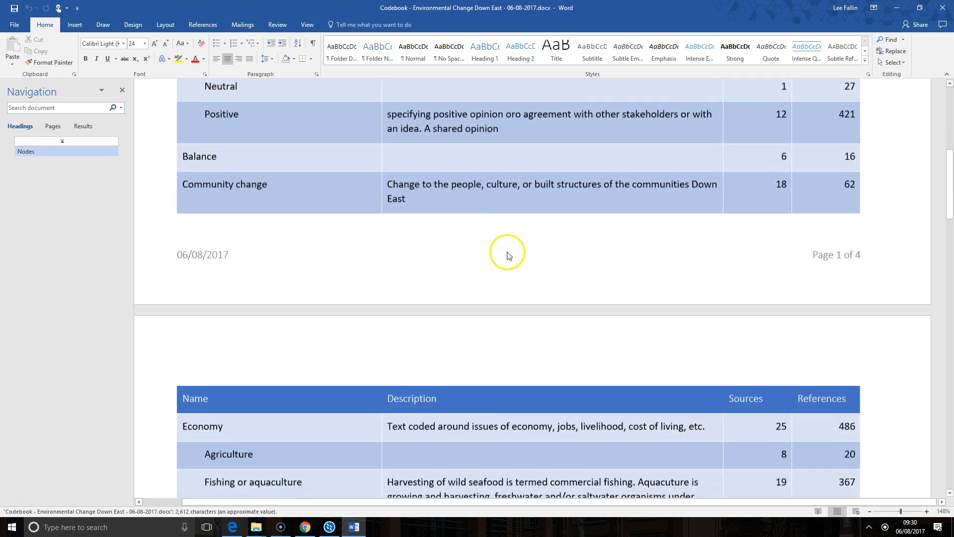
scroll(507, 252, down, 20)
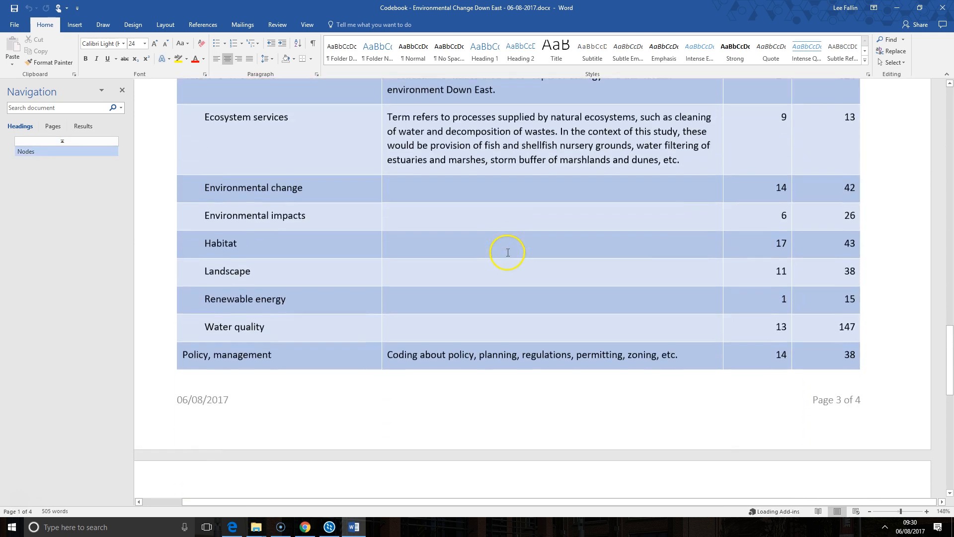
scroll(508, 252, down, 5)
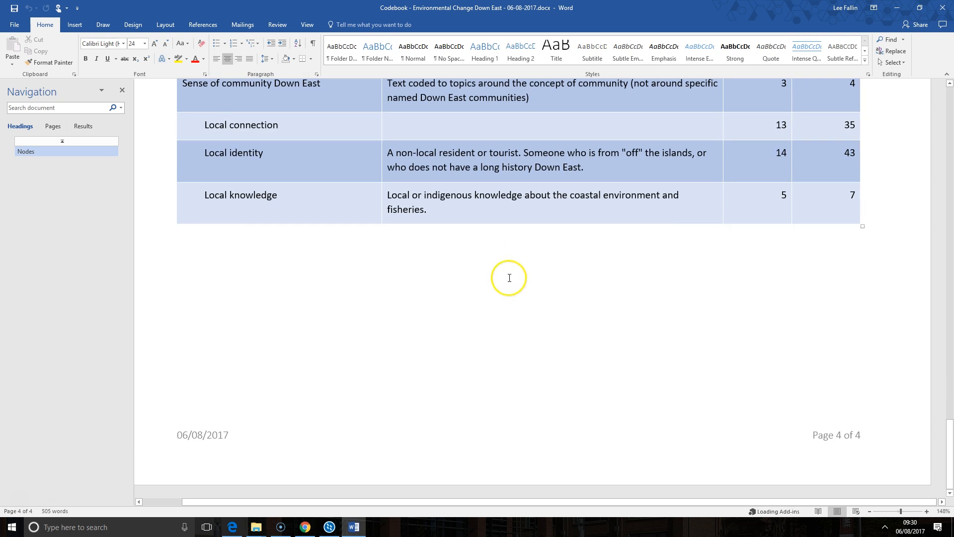
scroll(509, 278, up, 20)
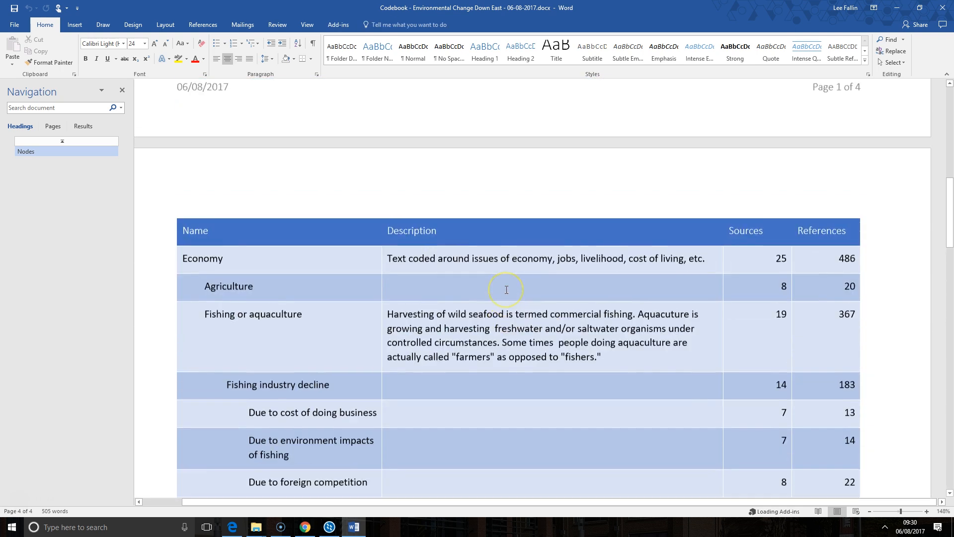
scroll(507, 290, up, 15)
scroll(254, 289, down, 2)
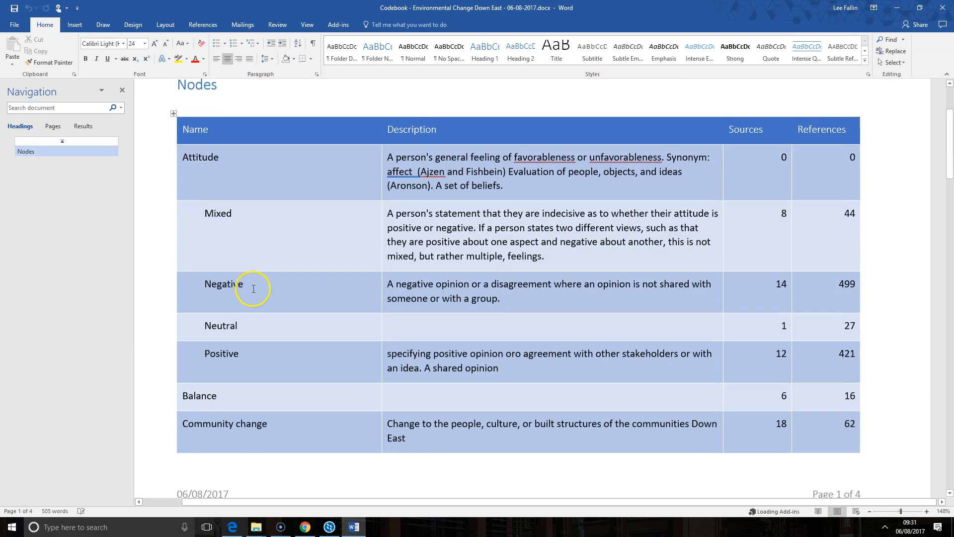
scroll(254, 289, down, 1)
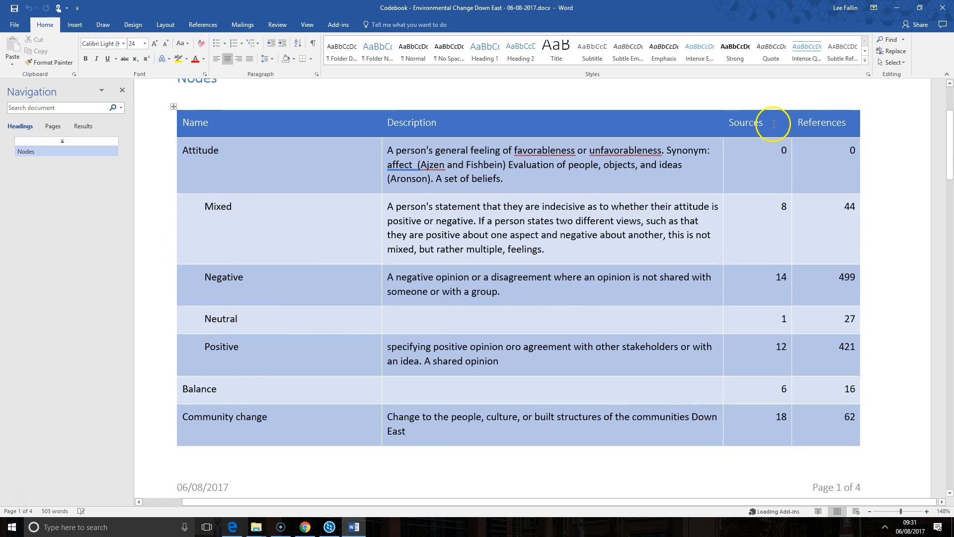
scroll(759, 196, down, 3)
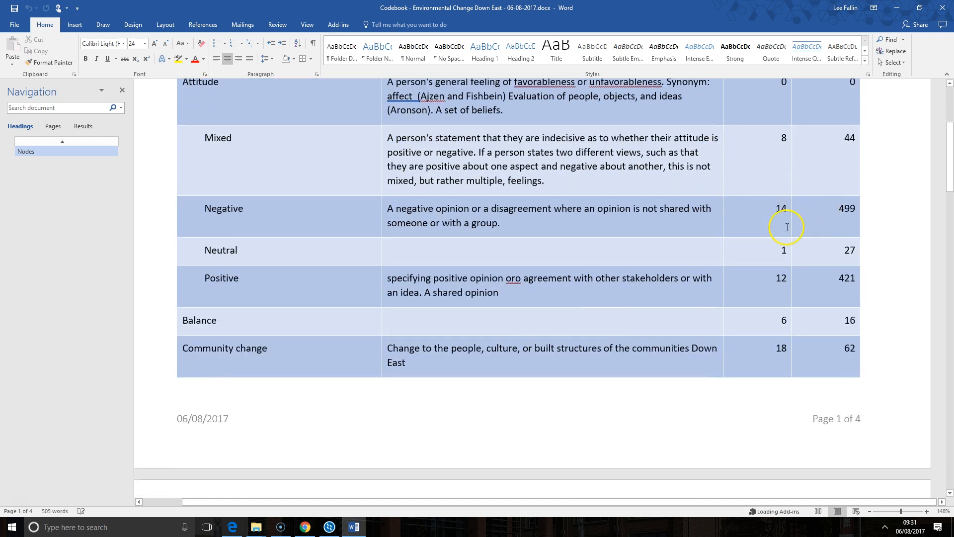
scroll(787, 227, down, 20)
scroll(789, 291, down, 15)
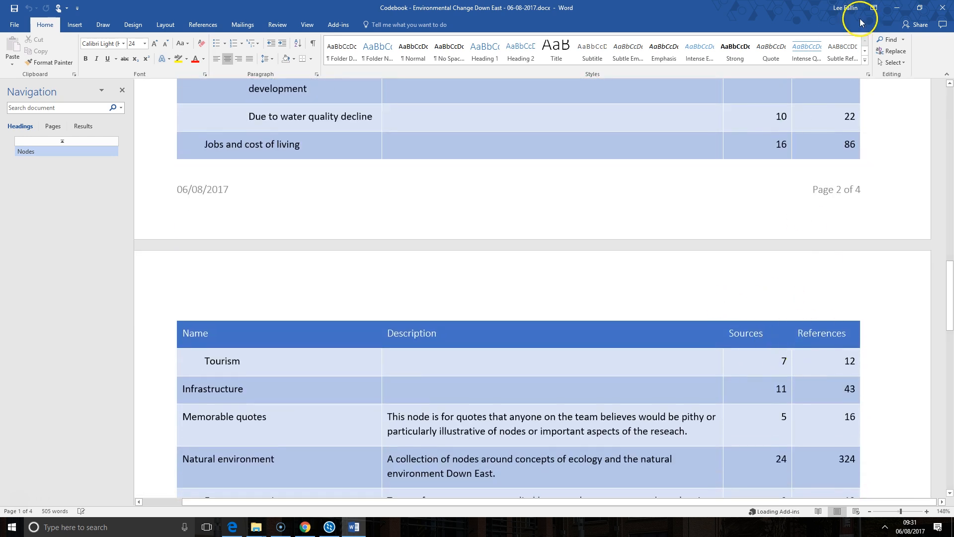
click(943, 7)
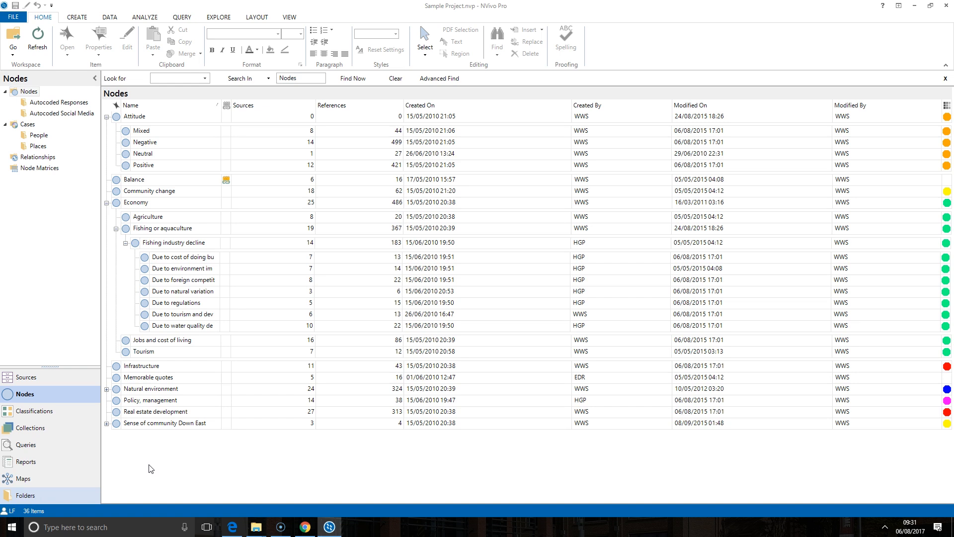
Open the third interview transcript in the Interviews folder of the internal sources
click(70, 379)
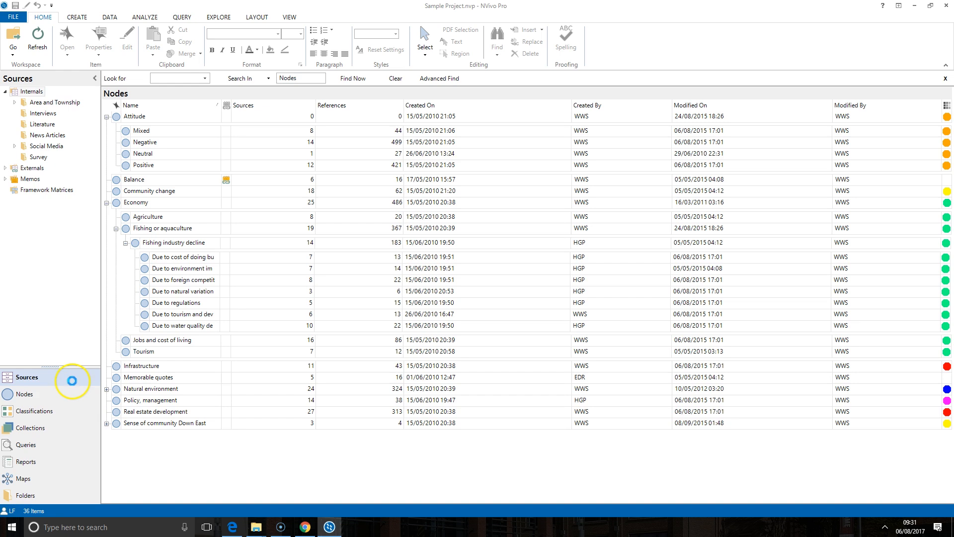
click(43, 113)
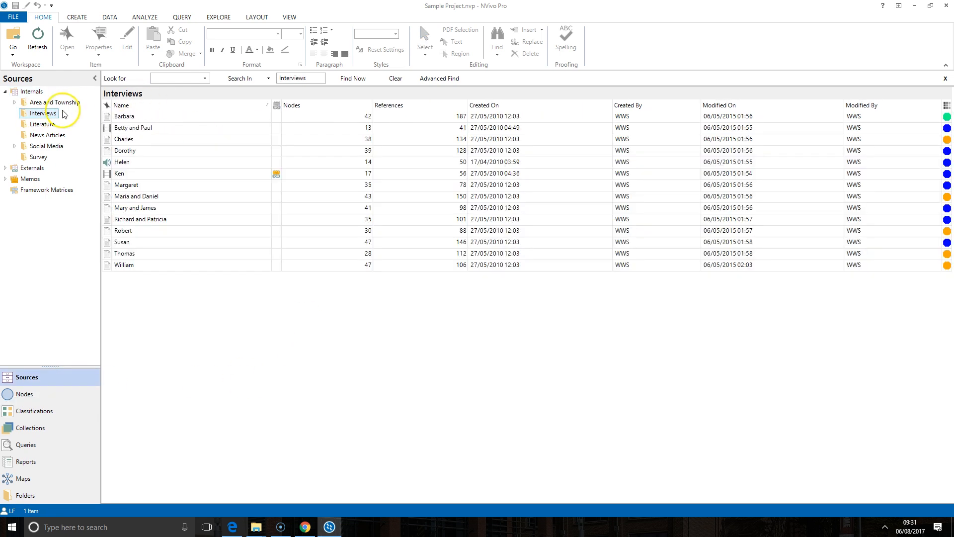
click(151, 143)
double_click(151, 143)
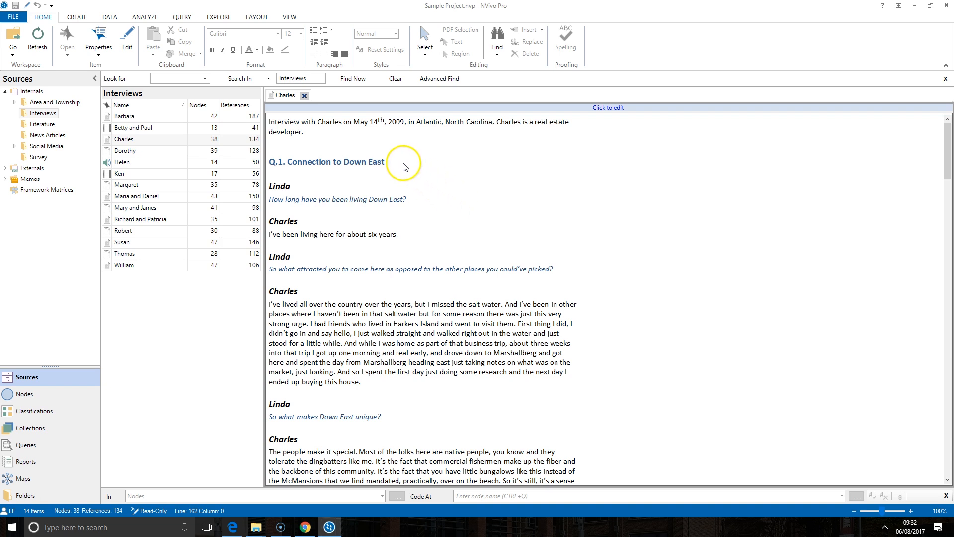
Show coding stripes for all nodes coding the open interview transcript
click(291, 18)
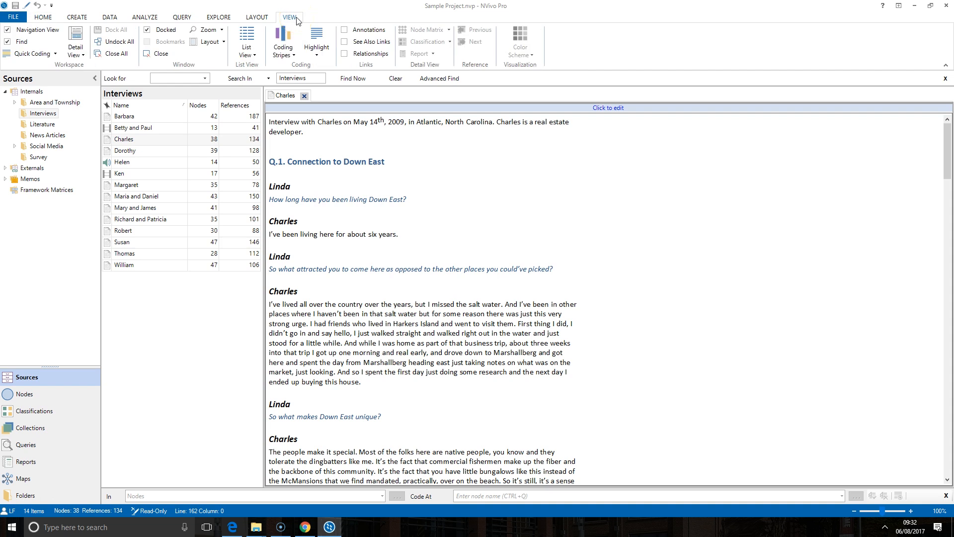
click(295, 47)
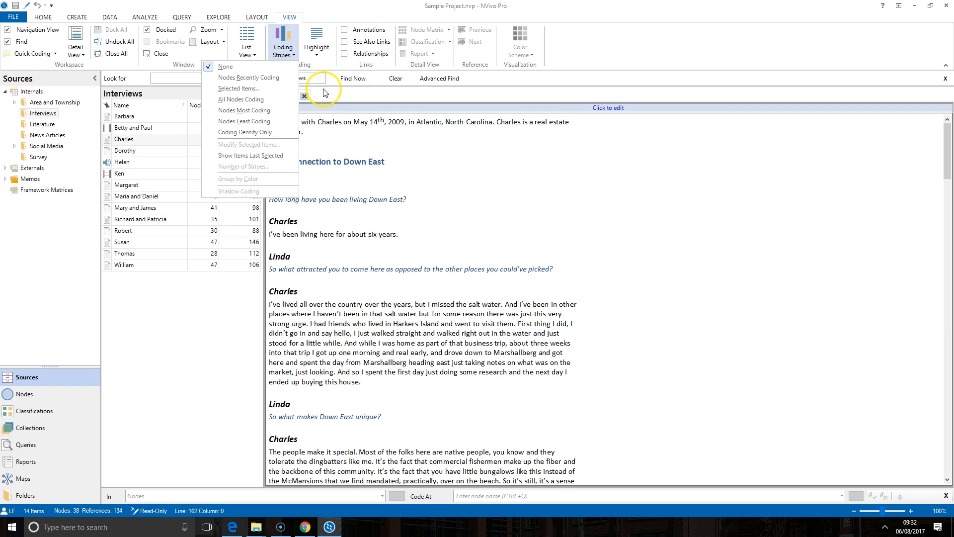
click(284, 103)
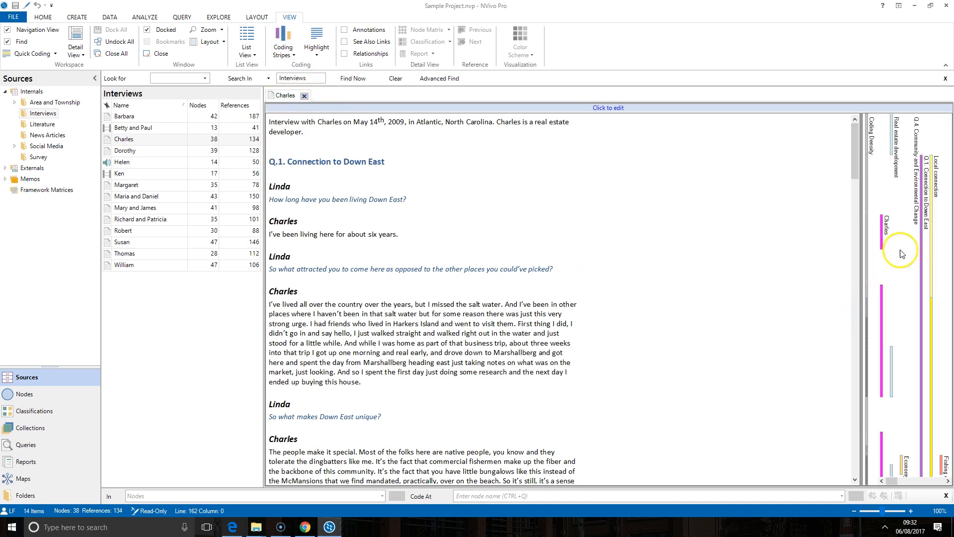
Highlight the passages coded at the interviewee's stripe, widen the coding stripes area and examine the stripes beside the Q.3 and Q.4 answers
mouse_move(887, 363)
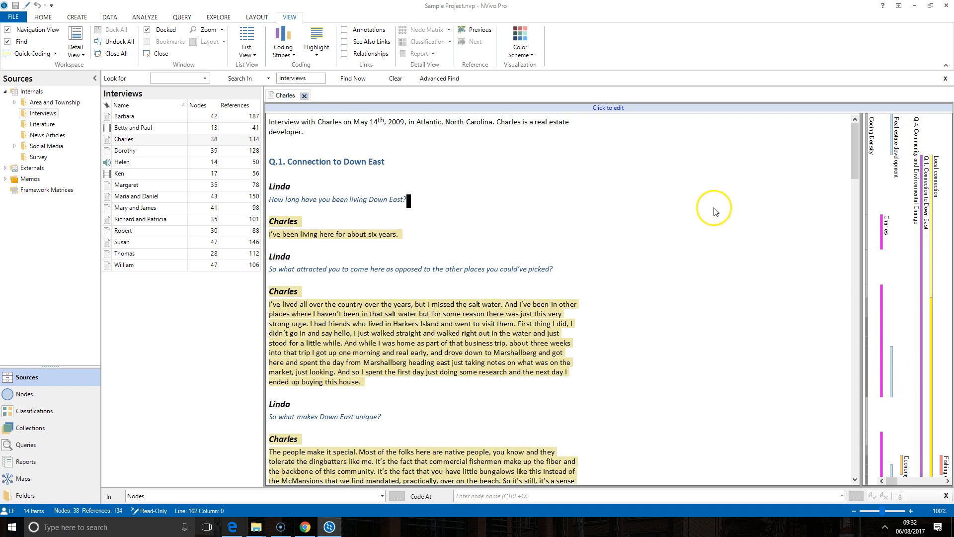
drag(863, 251, 599, 249)
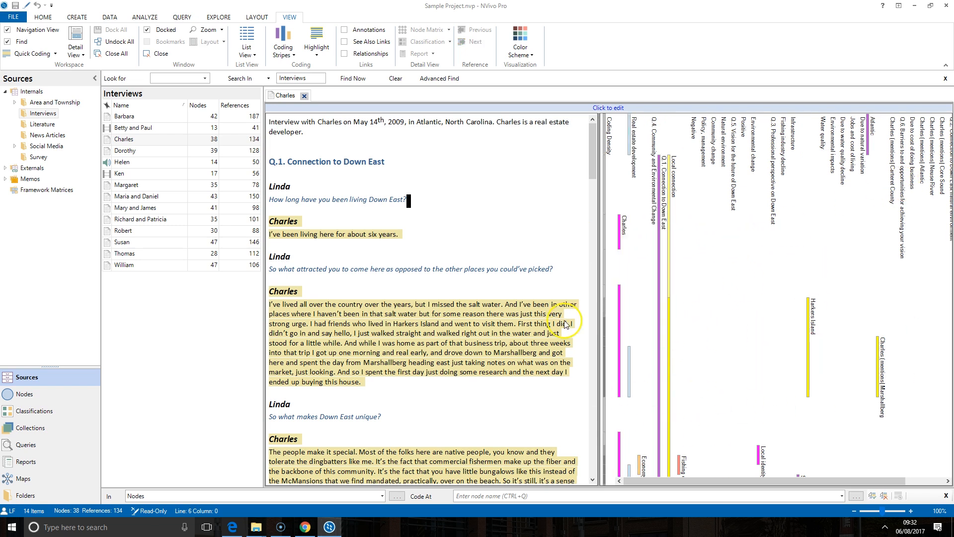
drag(591, 159, 587, 278)
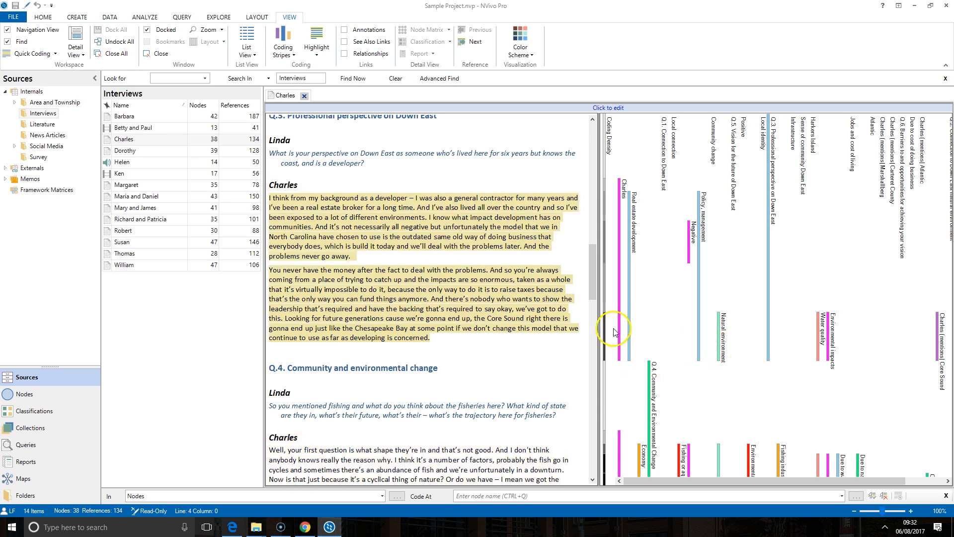
Highlight the passages coded at Real estate development, then those coded at Q.3. Professional perspective on Down East, and examine the Q.3 section
click(629, 334)
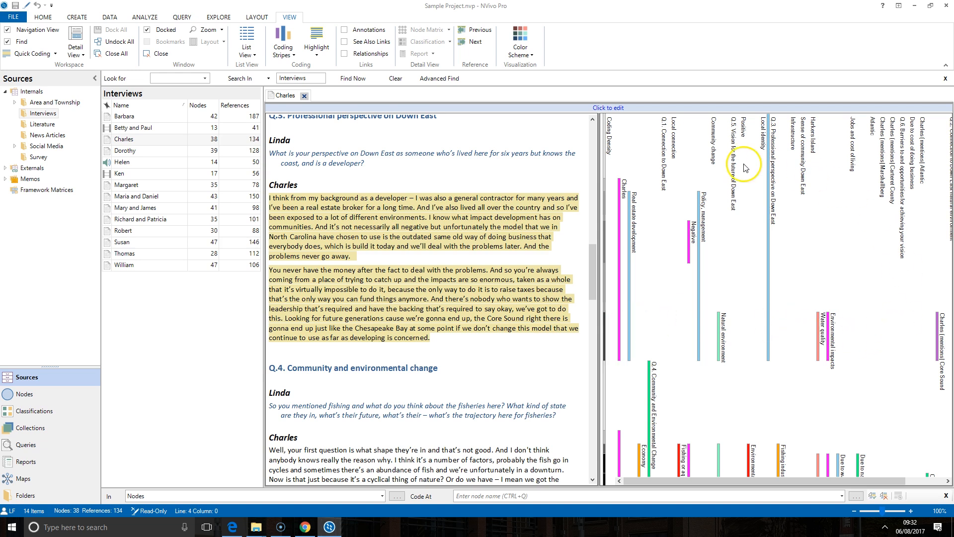
click(768, 163)
scroll(537, 249, up, 8)
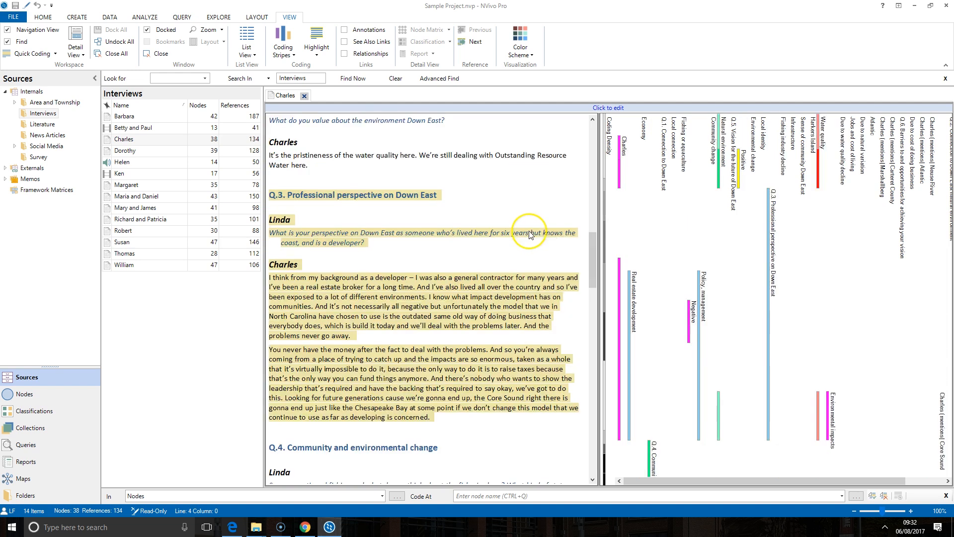
Highlight the Q.1 passages coded at Harkers Island and at the interviewee's mentions of Harkers Island, and examine the stripes down to Q.4
scroll(537, 249, up, 10)
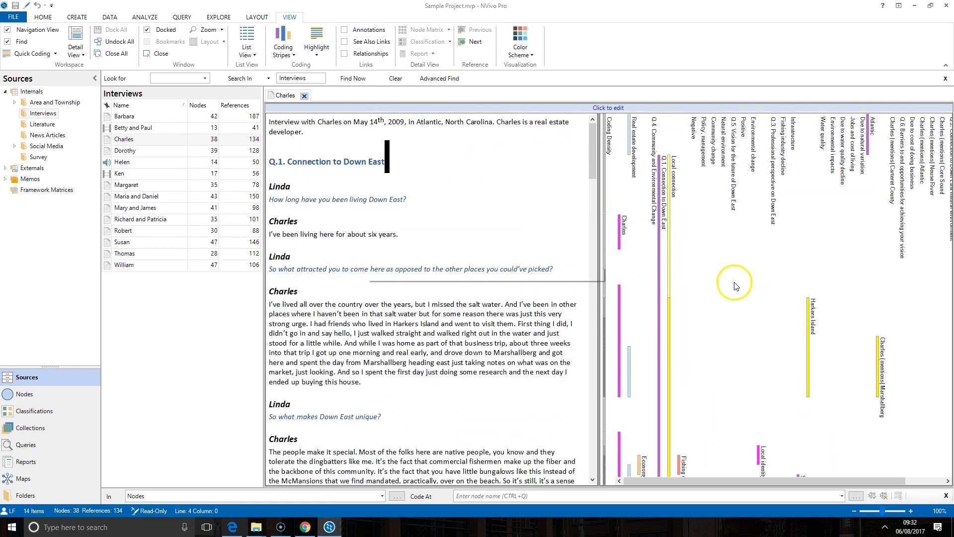
click(808, 324)
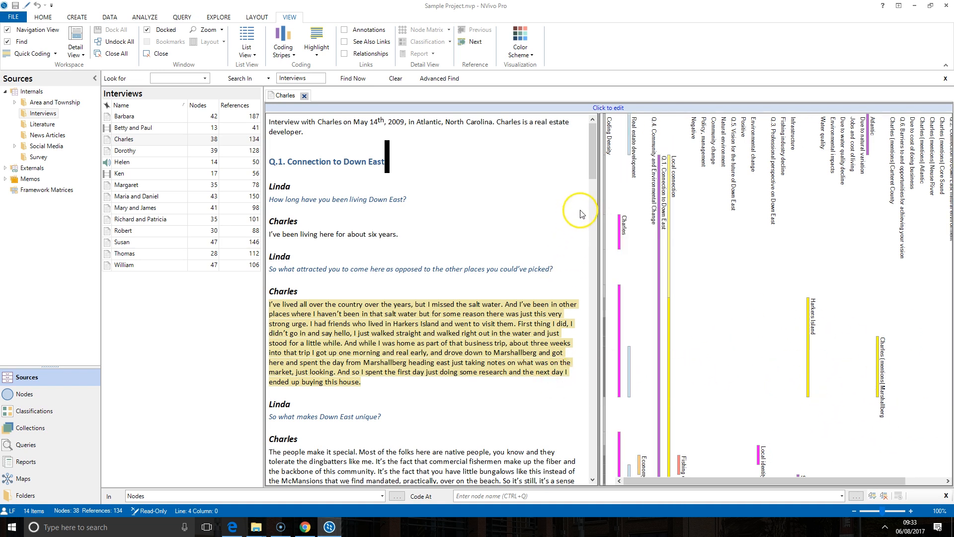
drag(594, 175, 595, 192)
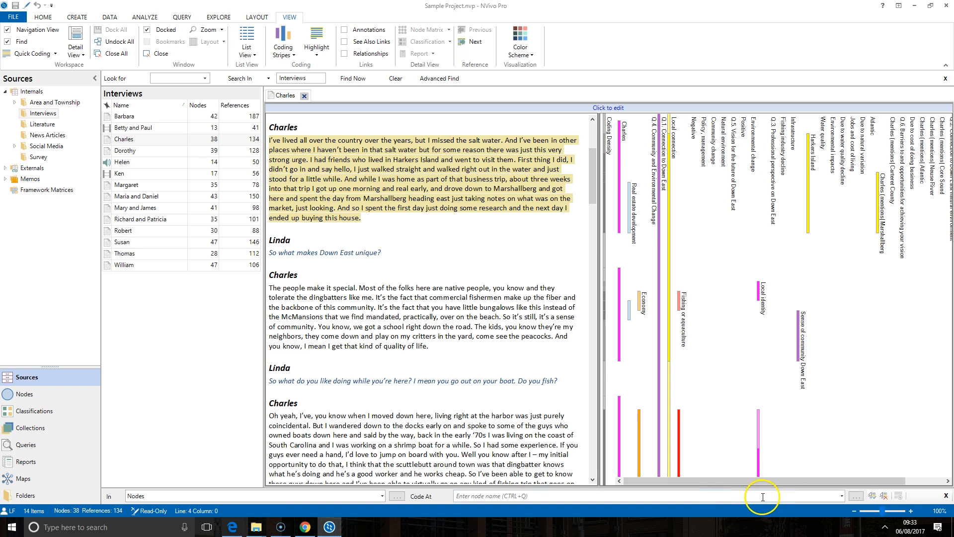
drag(725, 481, 765, 481)
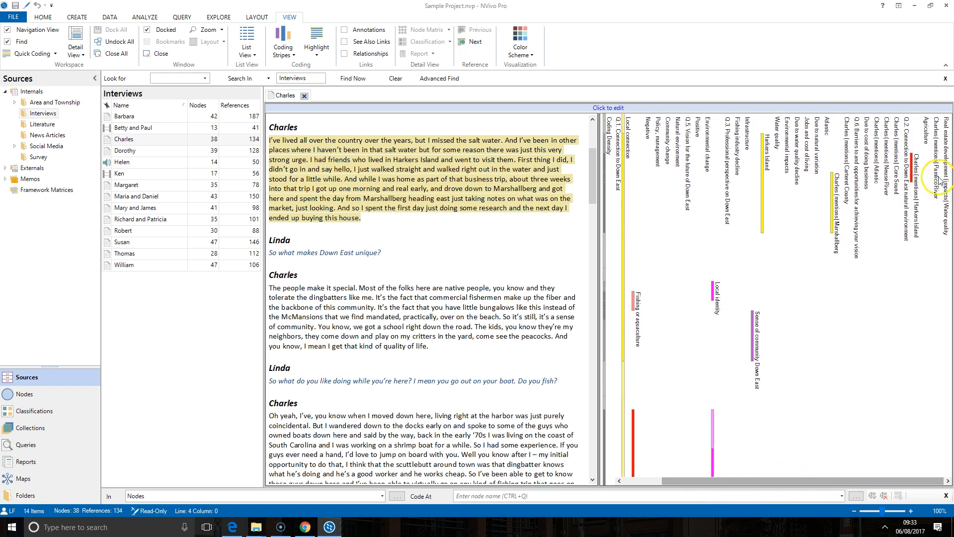
click(912, 168)
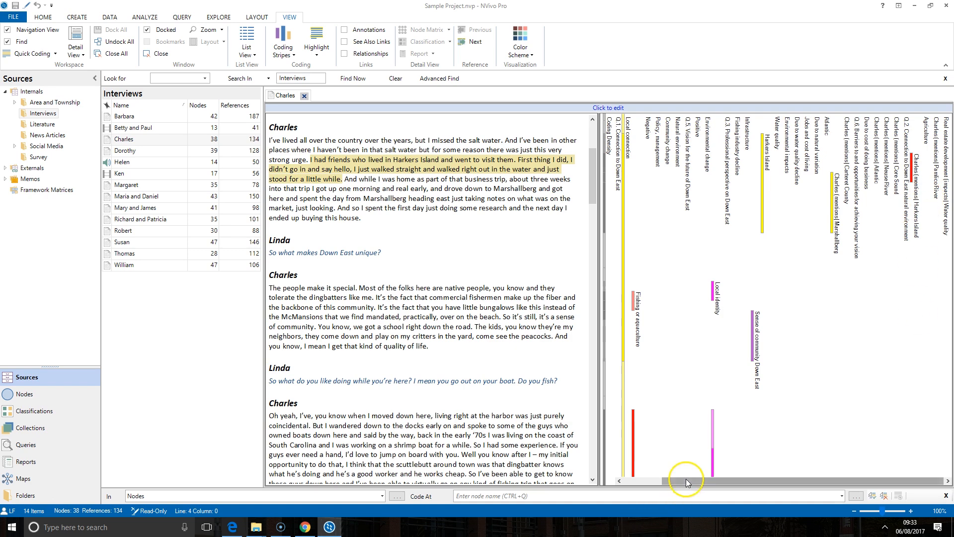
drag(593, 177, 594, 300)
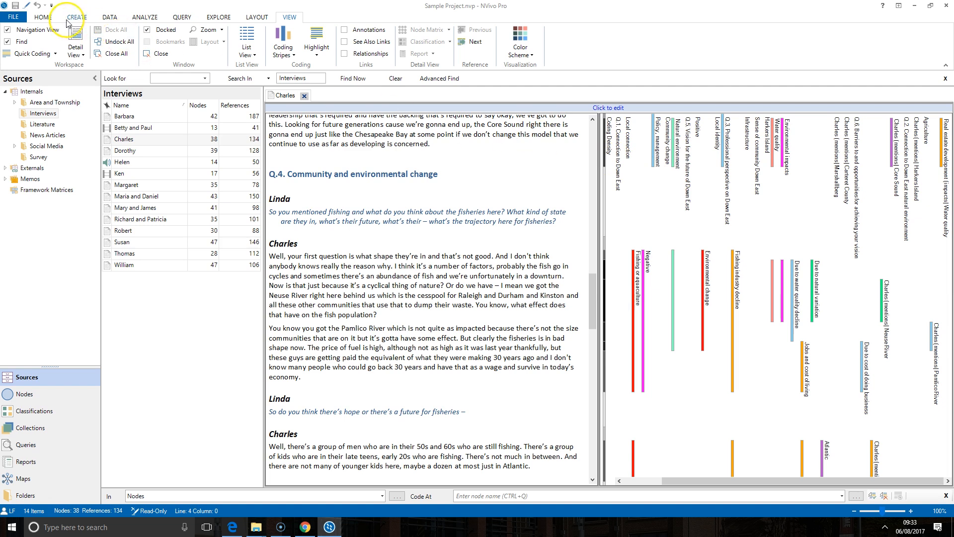
click(14, 15)
click(31, 117)
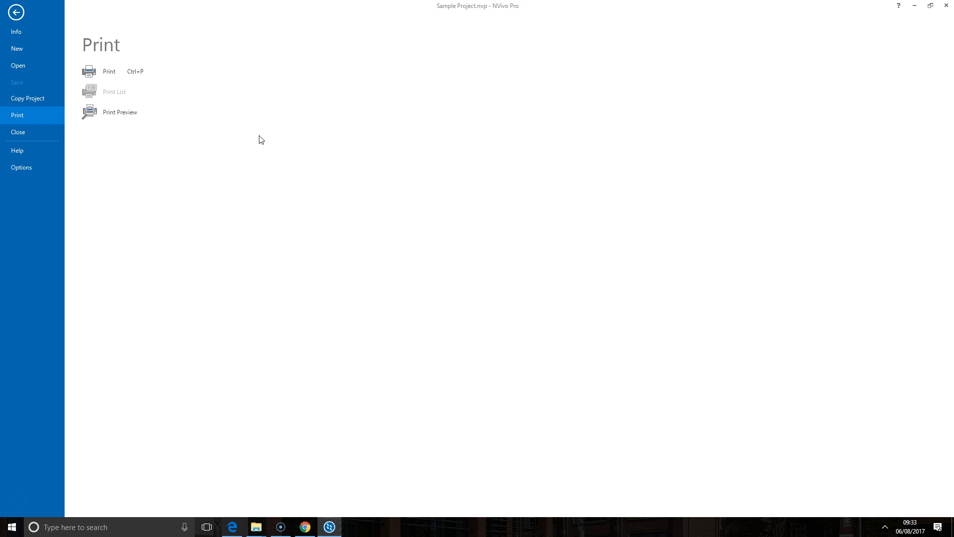
click(121, 116)
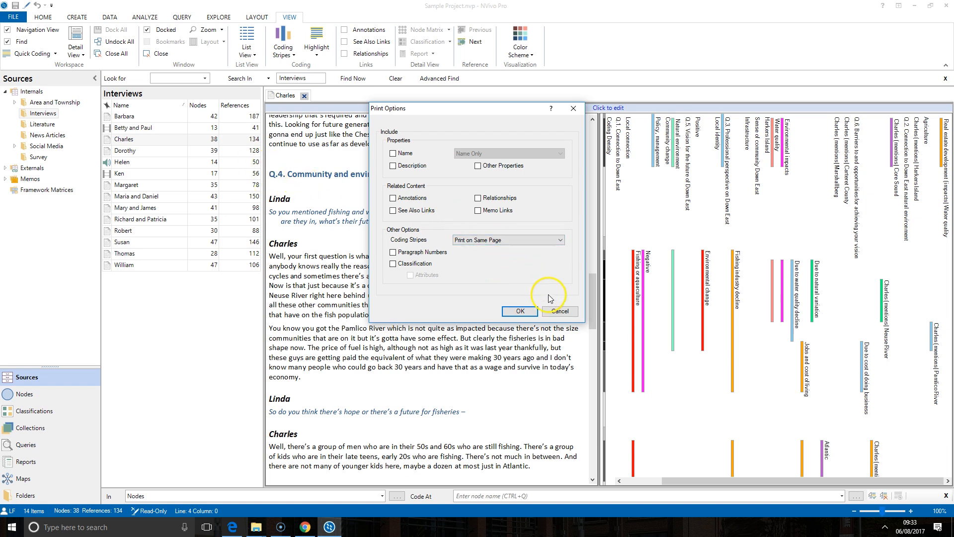
click(558, 312)
Generate a print preview of the open transcript with its coding stripes set to Print on Same Page
click(13, 16)
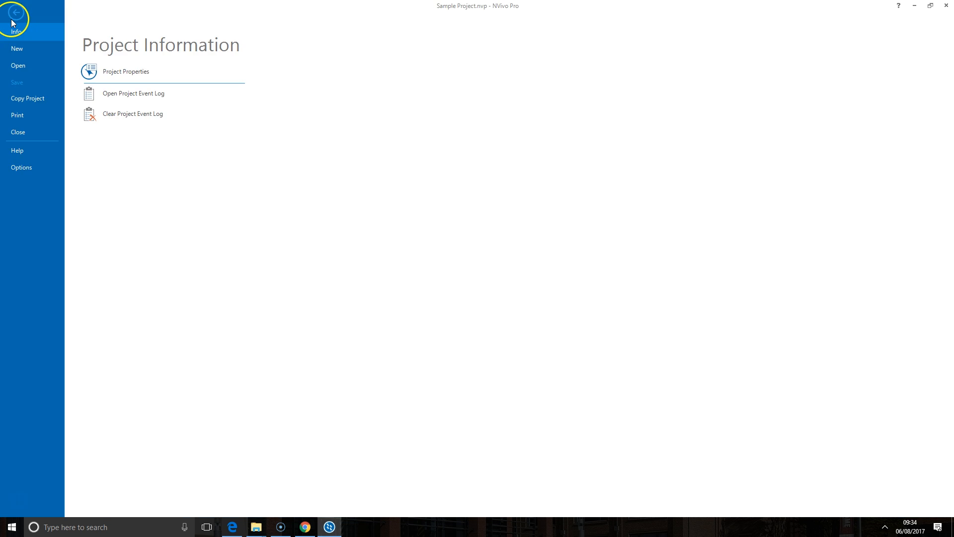
click(34, 112)
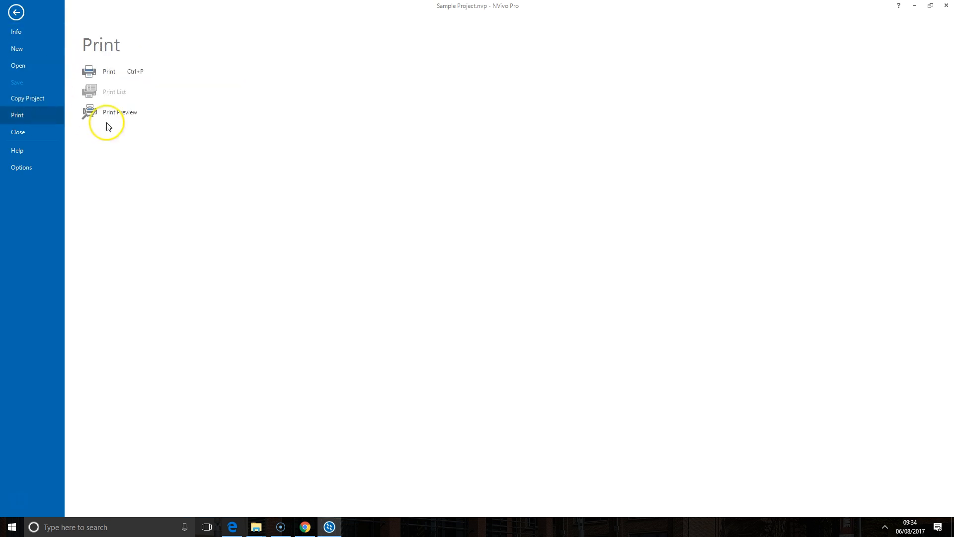
click(135, 112)
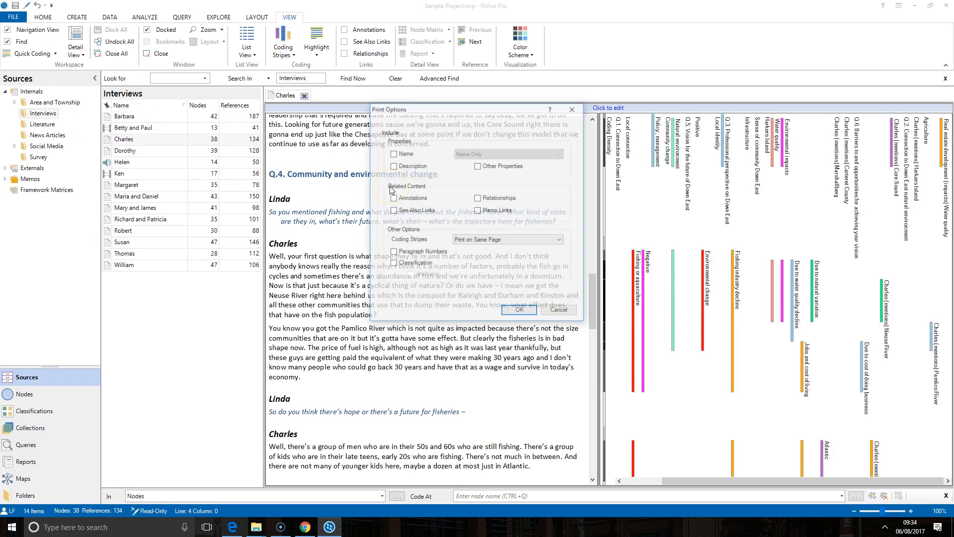
click(519, 311)
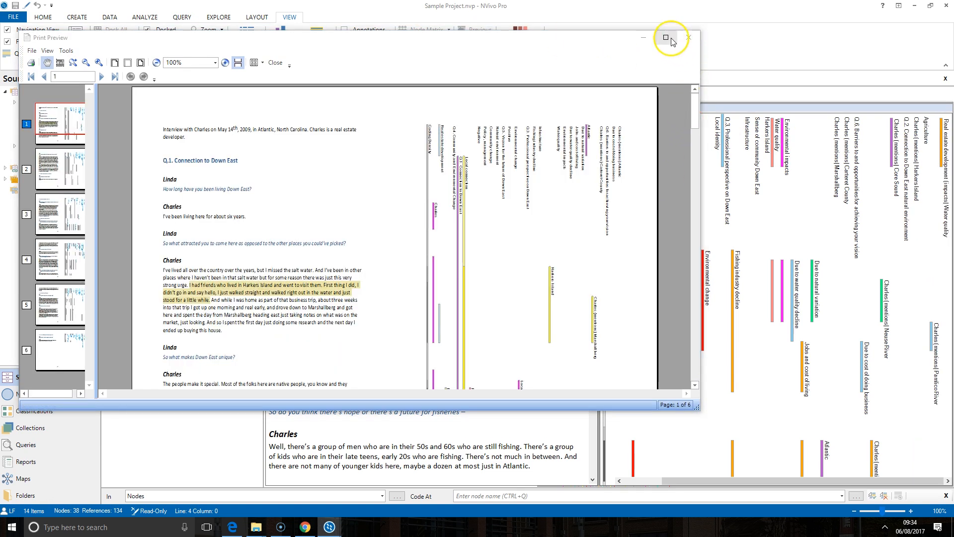
Maximize the print preview, review all transcript pages with their coding stripes, and close the preview
click(666, 38)
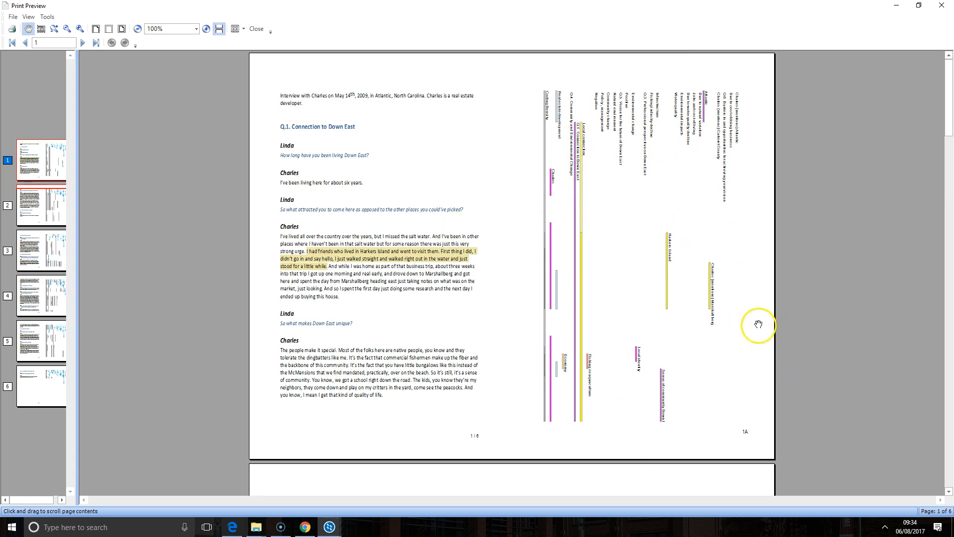
scroll(364, 224, down, 13)
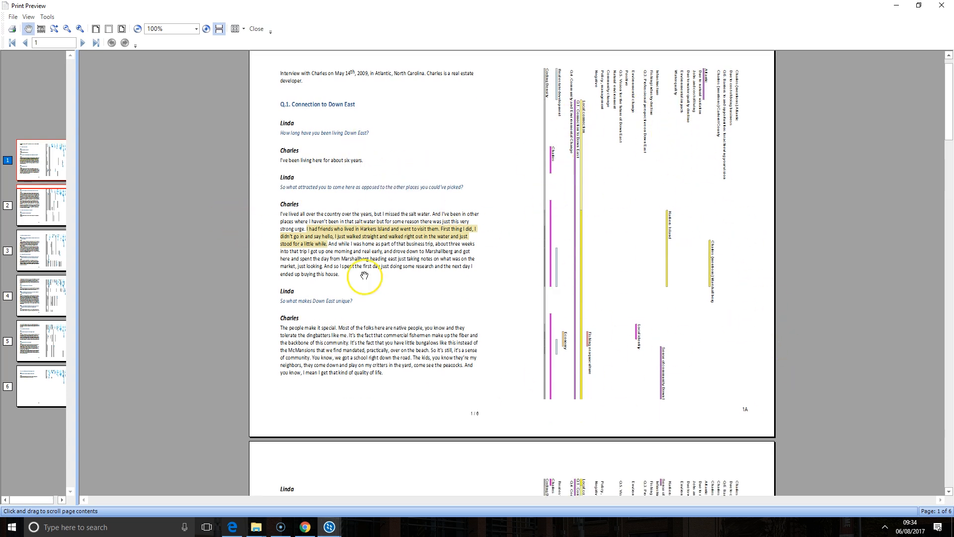
scroll(363, 278, down, 15)
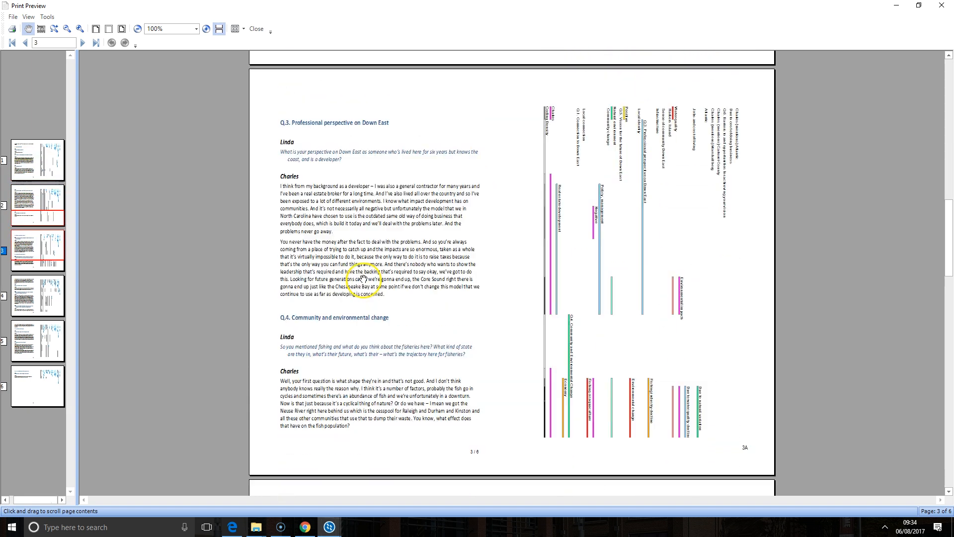
scroll(363, 278, down, 15)
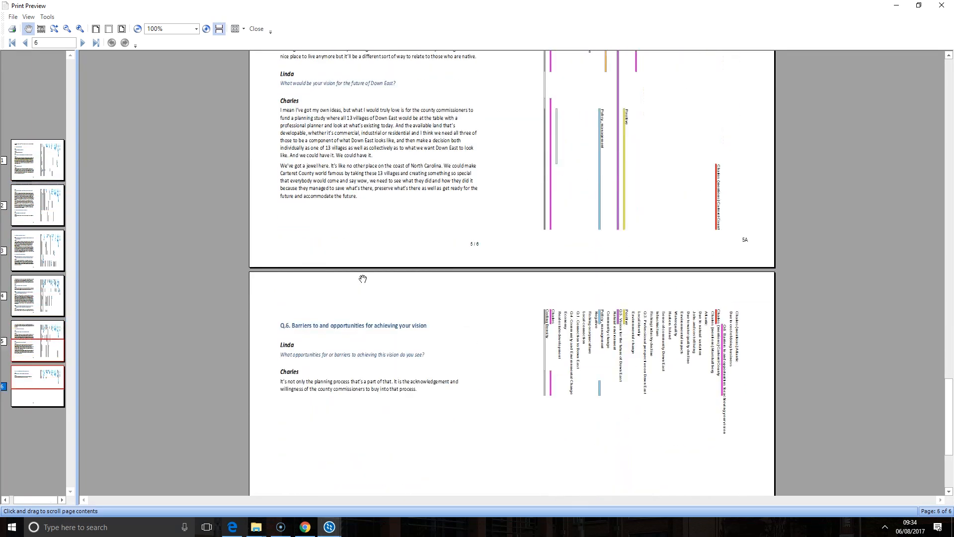
drag(949, 442, 920, 85)
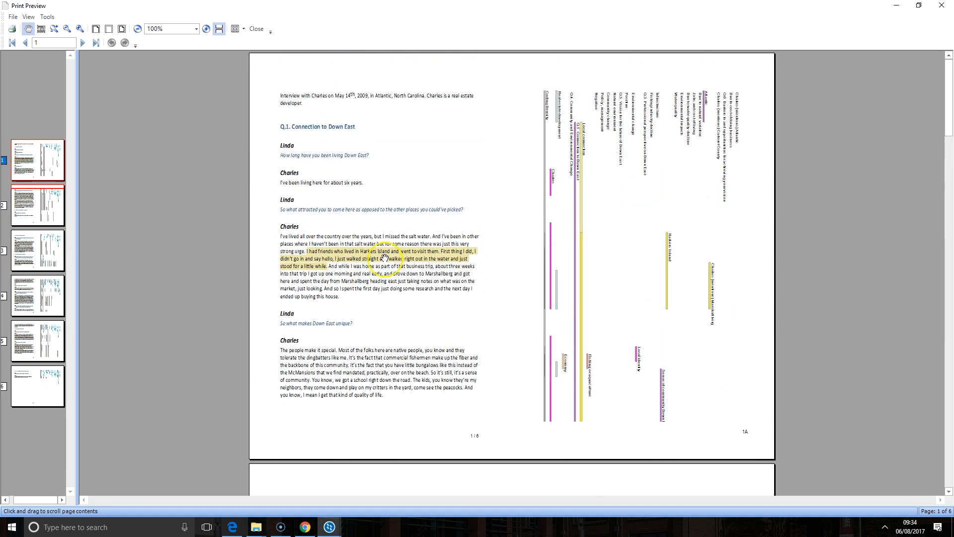
click(257, 28)
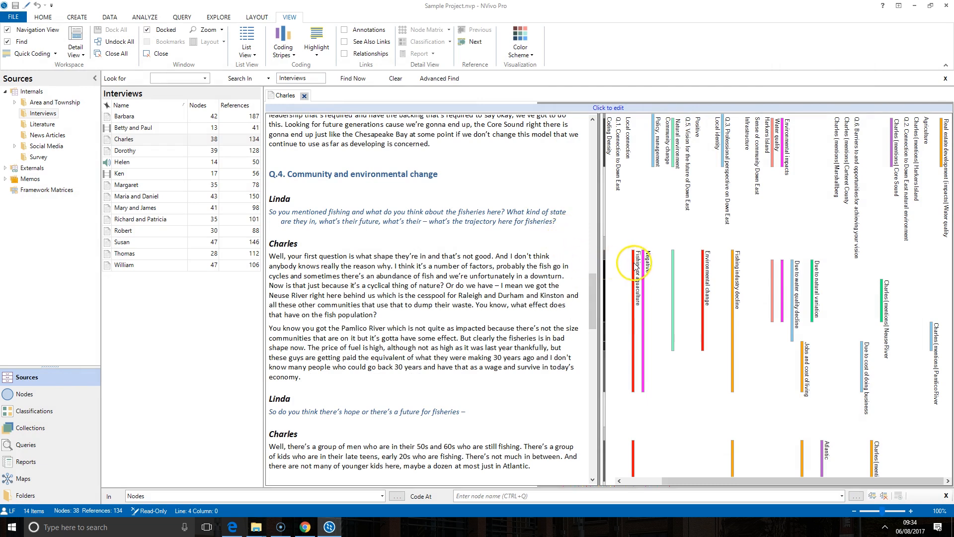
Remove the coding highlighting from the transcript by setting Highlight to None
mouse_move(641, 271)
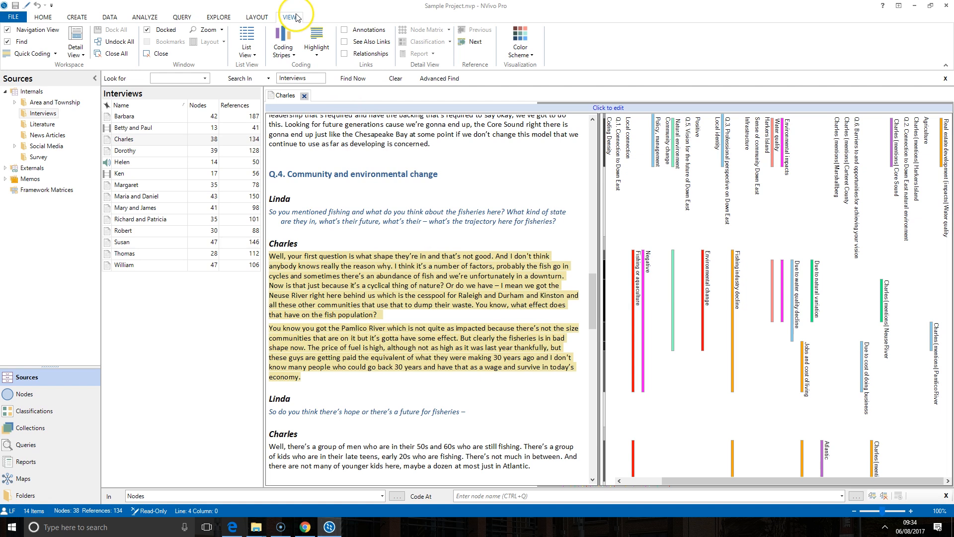
click(316, 47)
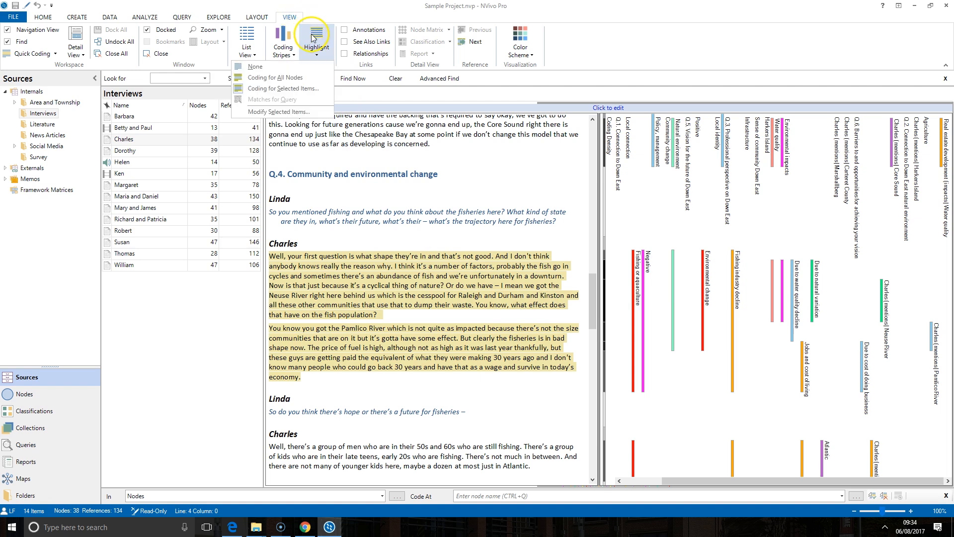
click(306, 66)
click(458, 198)
click(463, 204)
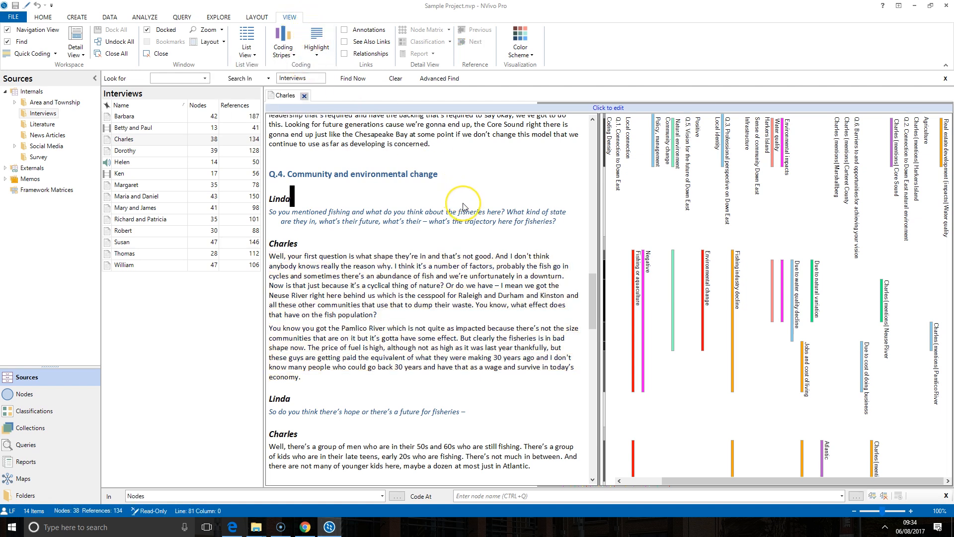